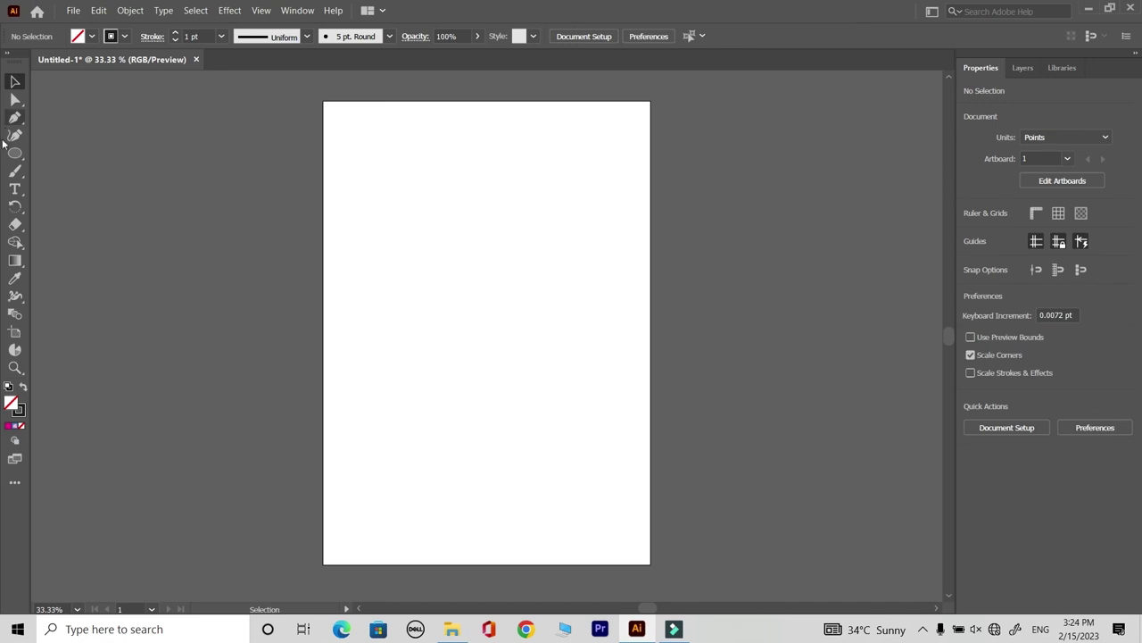
# - Draw a circle and Alt-drag two overlapping copies, one right and one below between them, then select all three
pyautogui.click(15, 152)
pyautogui.moveTo(398, 239); pyautogui.dragTo(459, 301)
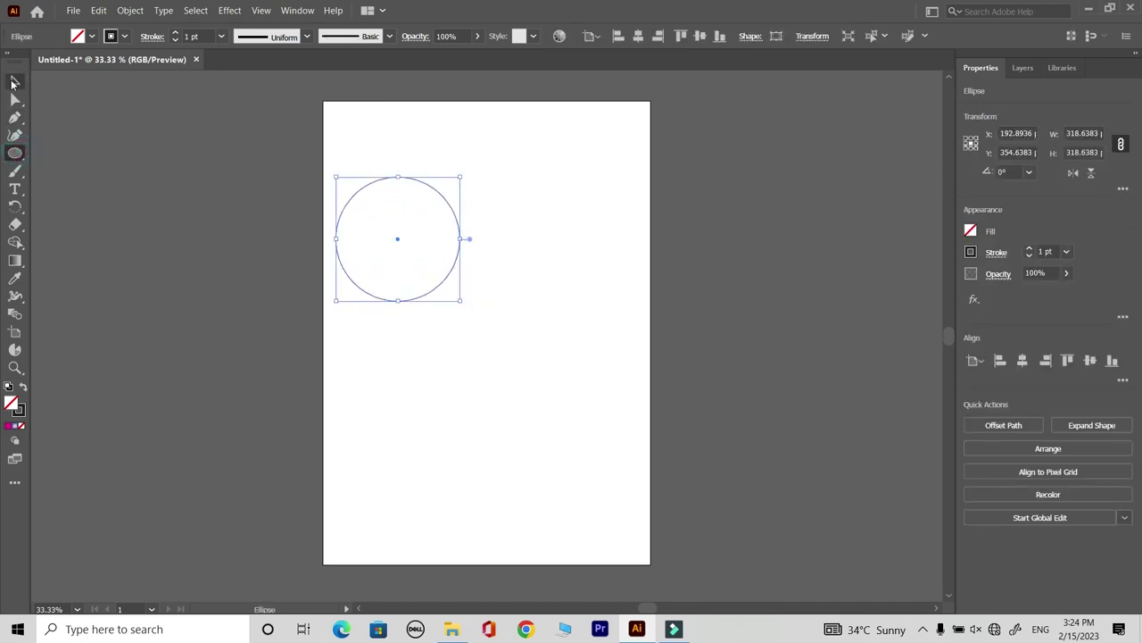
pyautogui.click(14, 82)
pyautogui.moveTo(399, 243)
pyautogui.mouseDown()
pyautogui.moveTo(434, 272)
pyautogui.moveTo(527, 268)
pyautogui.mouseUp()
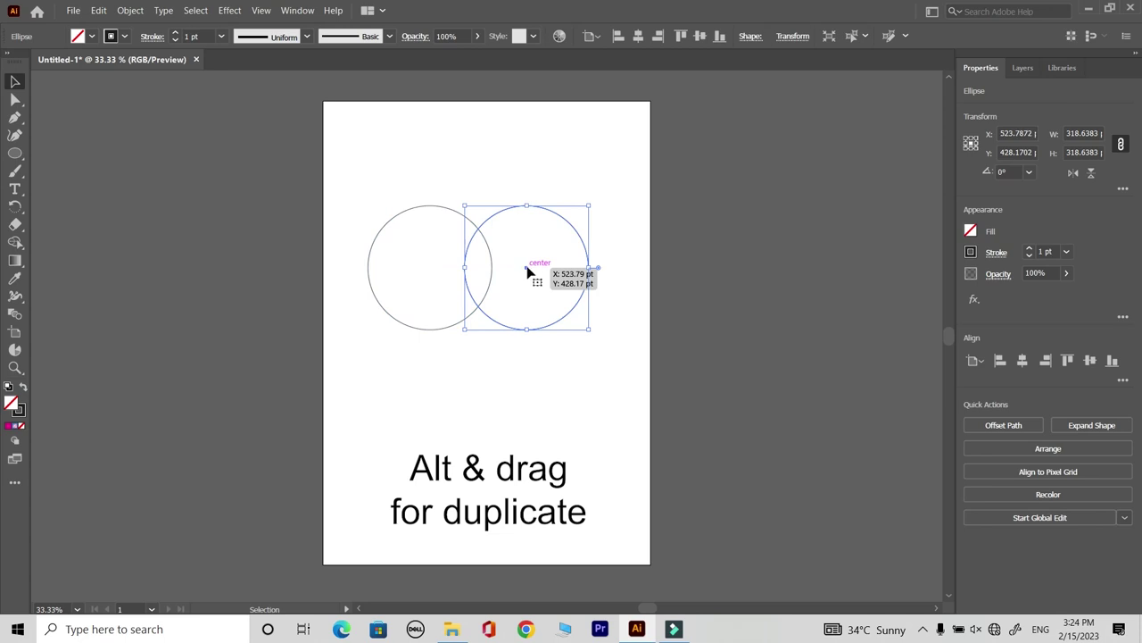
pyautogui.moveTo(527, 273); pyautogui.dragTo(481, 360)
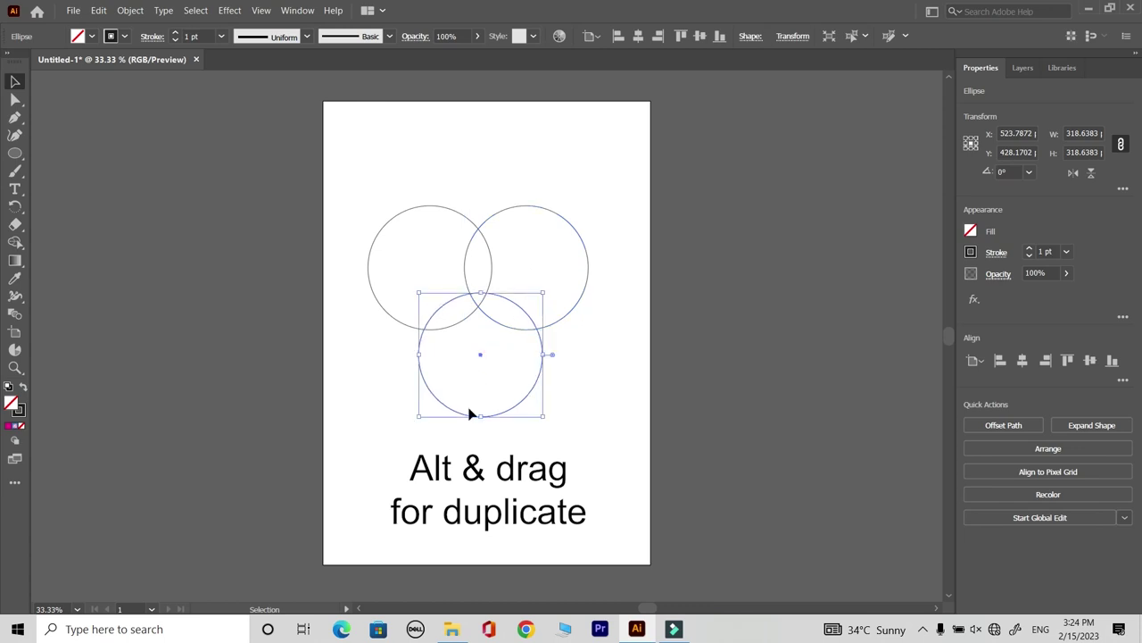
pyautogui.click(445, 464)
pyautogui.moveTo(358, 184); pyautogui.dragTo(560, 429)
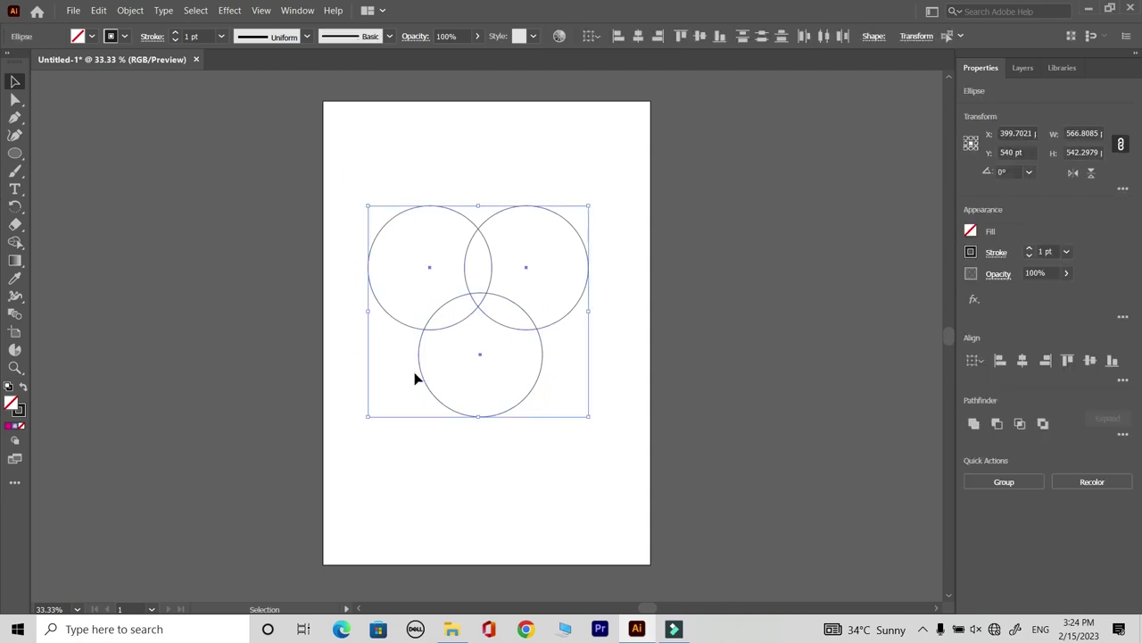
# - With the Shape Builder and a black fill, merge the top and lower-left overlaps into one shape
pyautogui.click(15, 242)
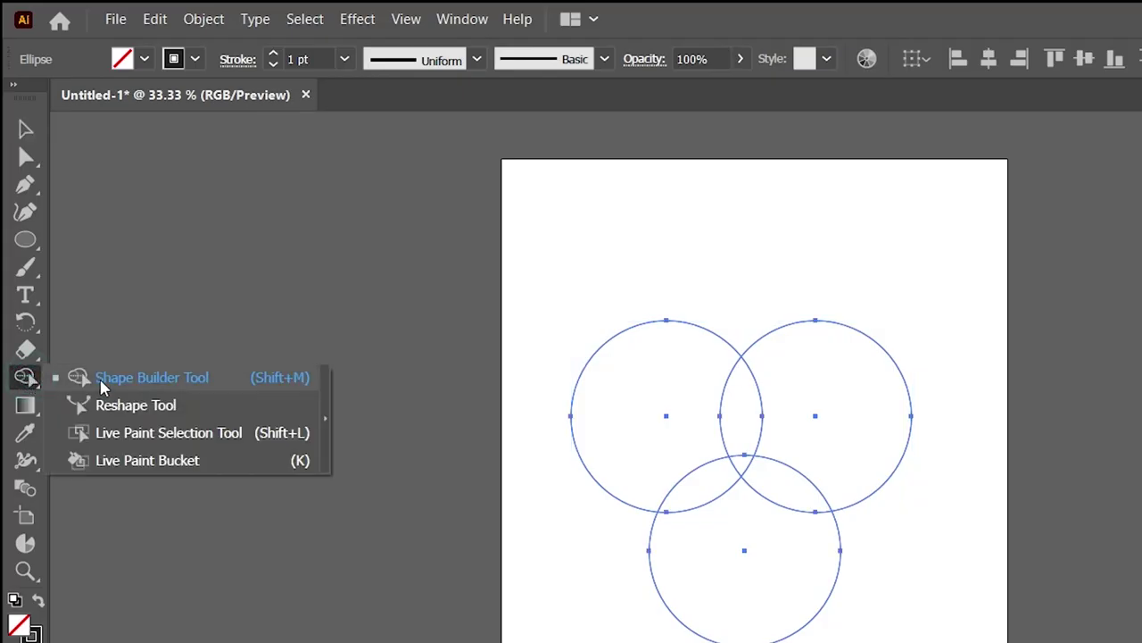
pyautogui.click(101, 386)
pyautogui.click(125, 59)
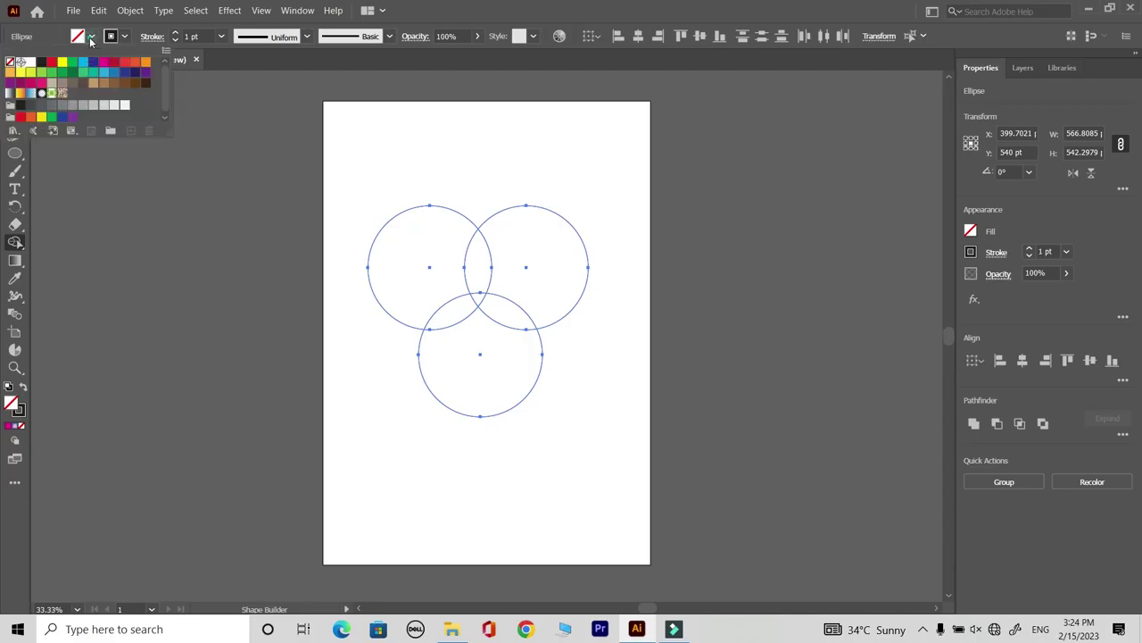
pyautogui.click(41, 61)
pyautogui.click(330, 82)
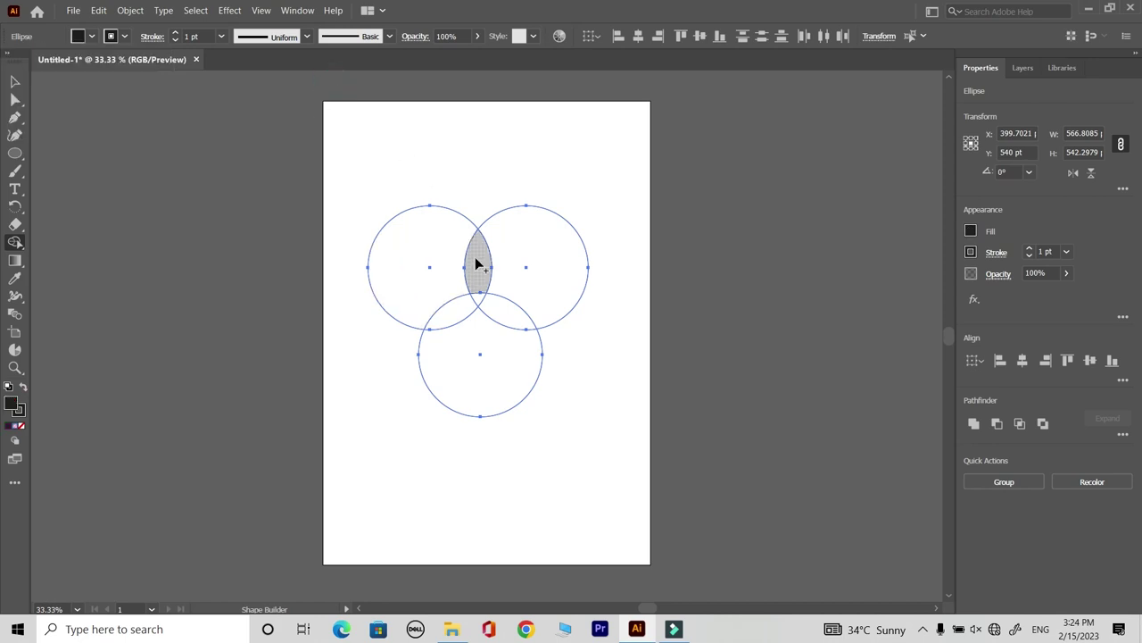
pyautogui.moveTo(482, 259); pyautogui.dragTo(464, 314)
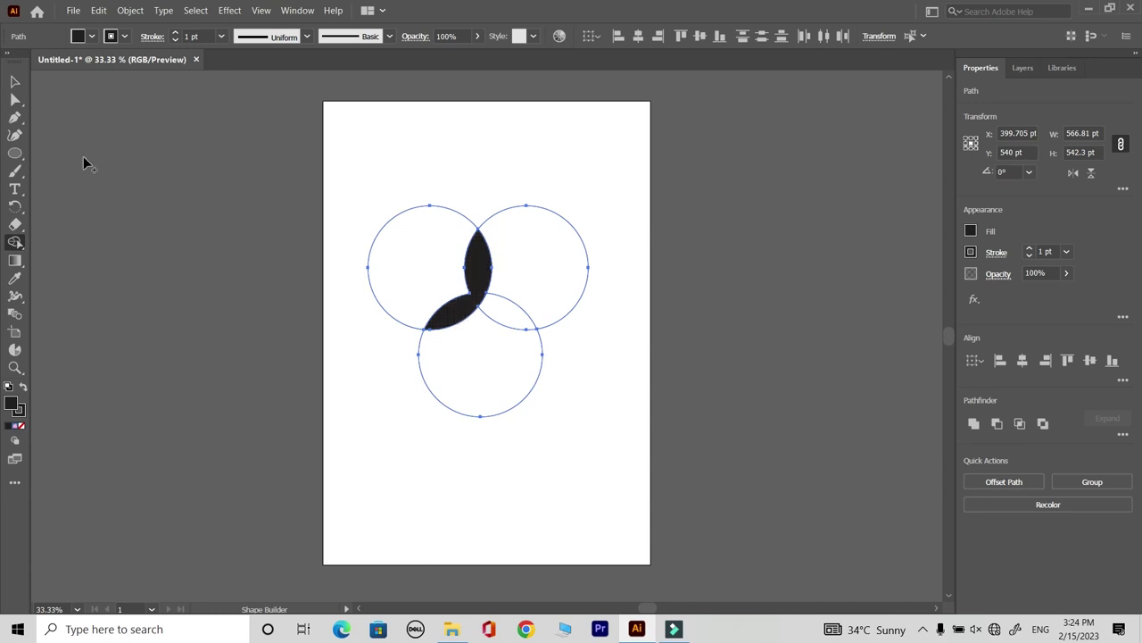
# - Fill the lower-right overlap red, then select the black petal shape
pyautogui.click(88, 37)
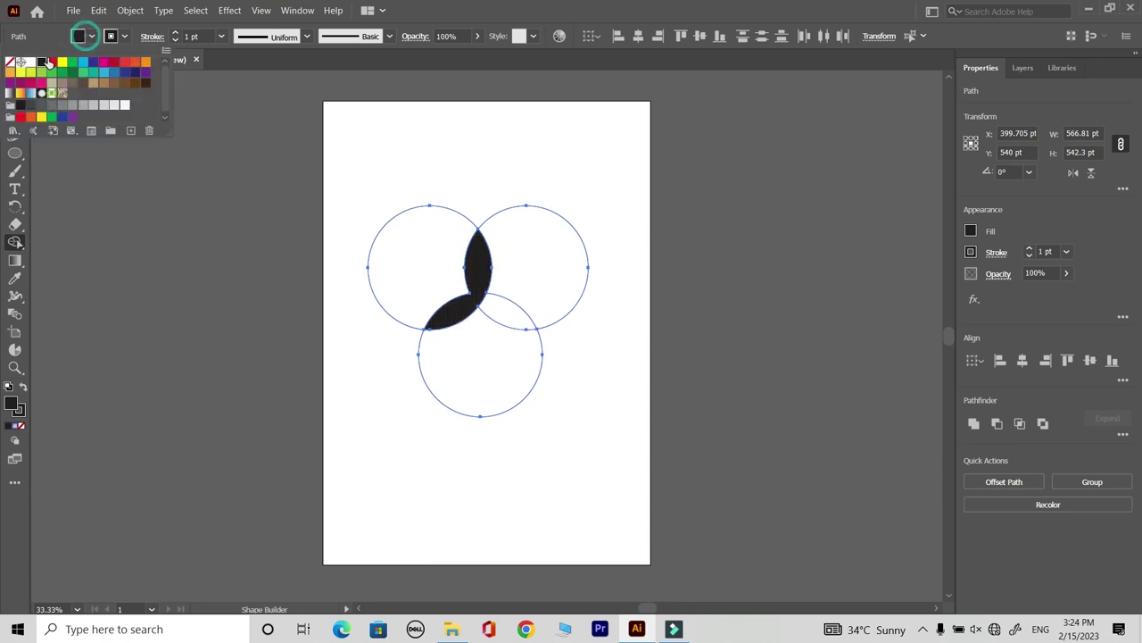
pyautogui.click(51, 63)
pyautogui.click(382, 82)
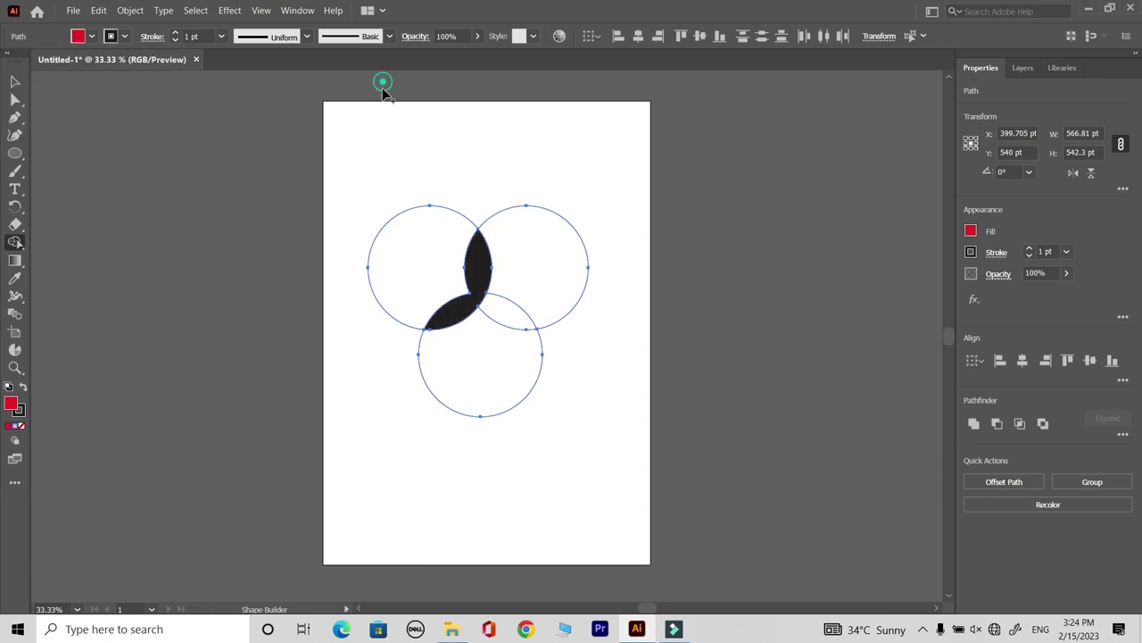
pyautogui.click(502, 312)
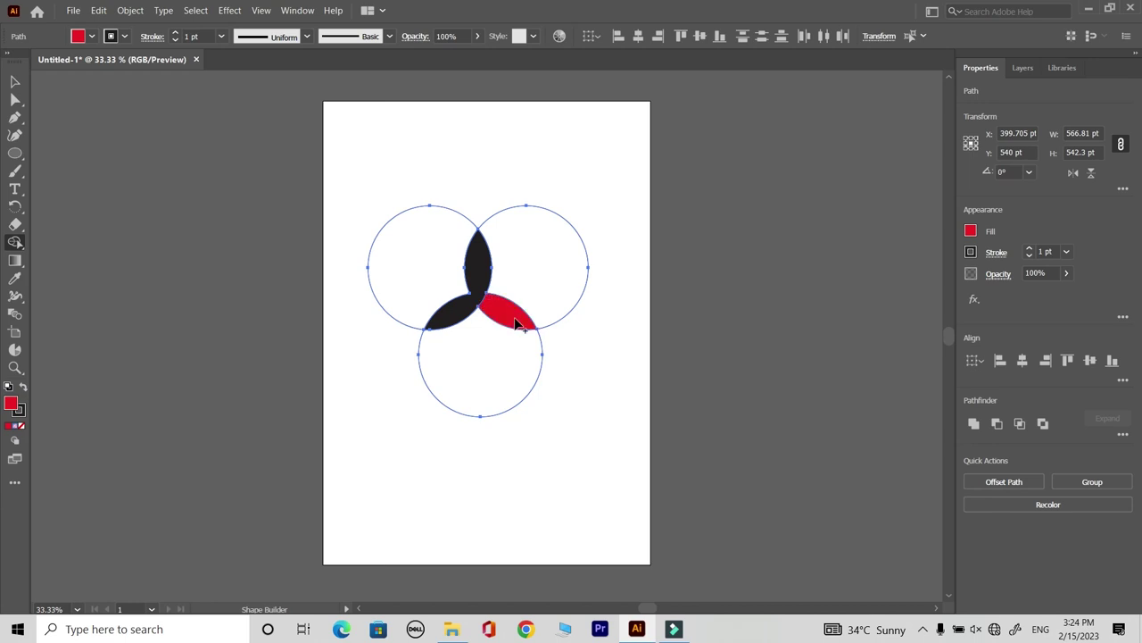
pyautogui.click(15, 82)
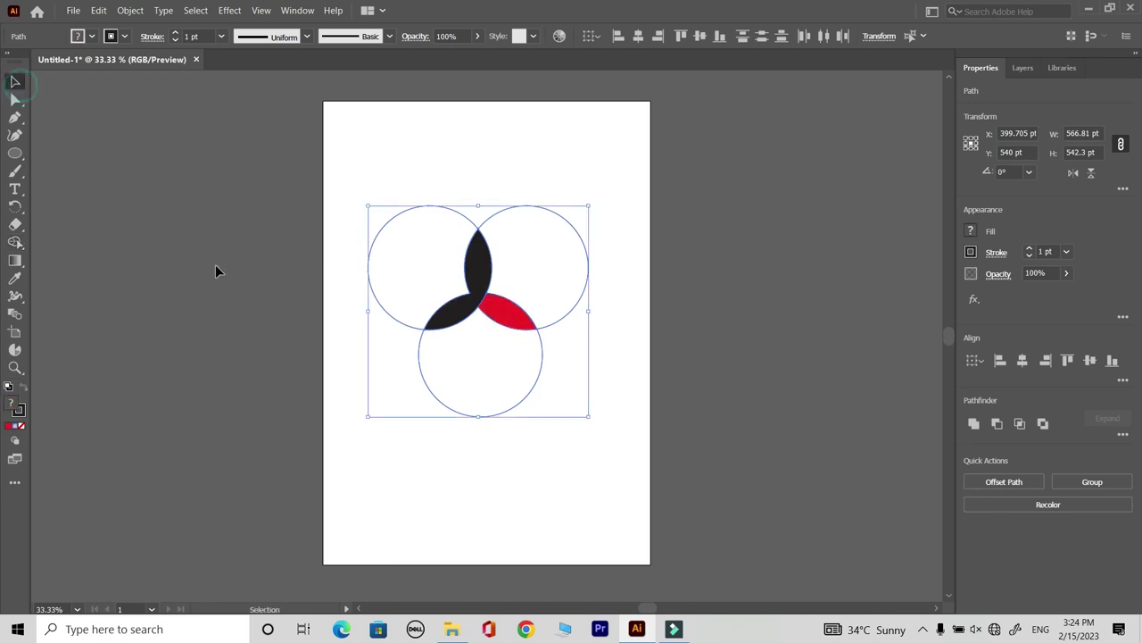
pyautogui.click(222, 294)
pyautogui.click(472, 272)
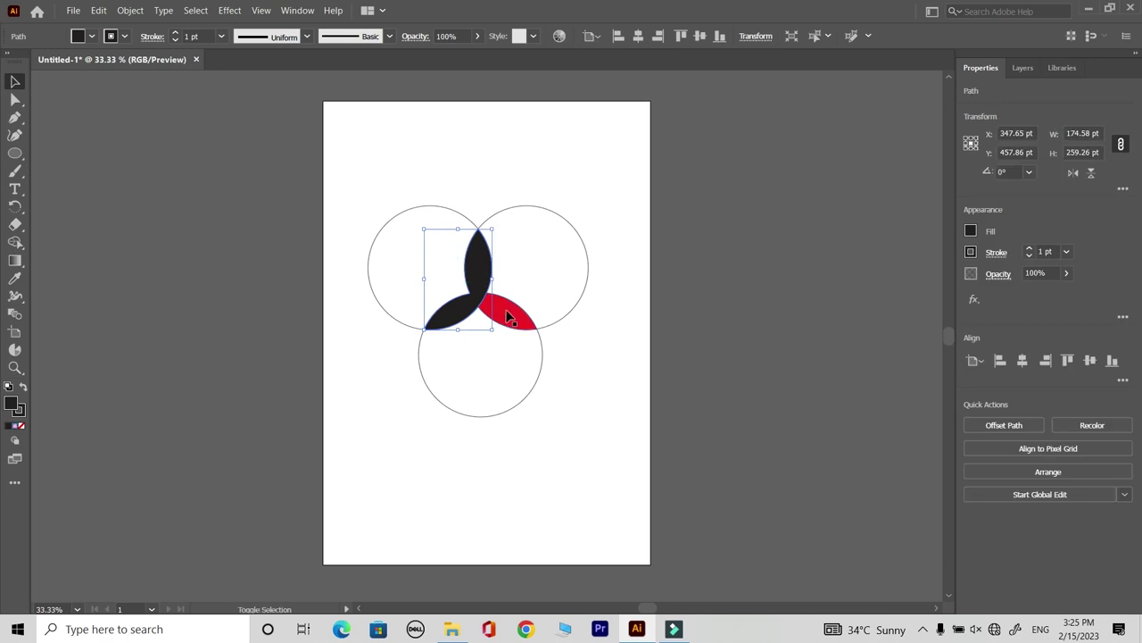
# - Cut the black and red petal shapes to the clipboard and delete the three leftover circles
pyautogui.keyDown('shift'); pyautogui.click(507, 317); pyautogui.keyUp('shift')
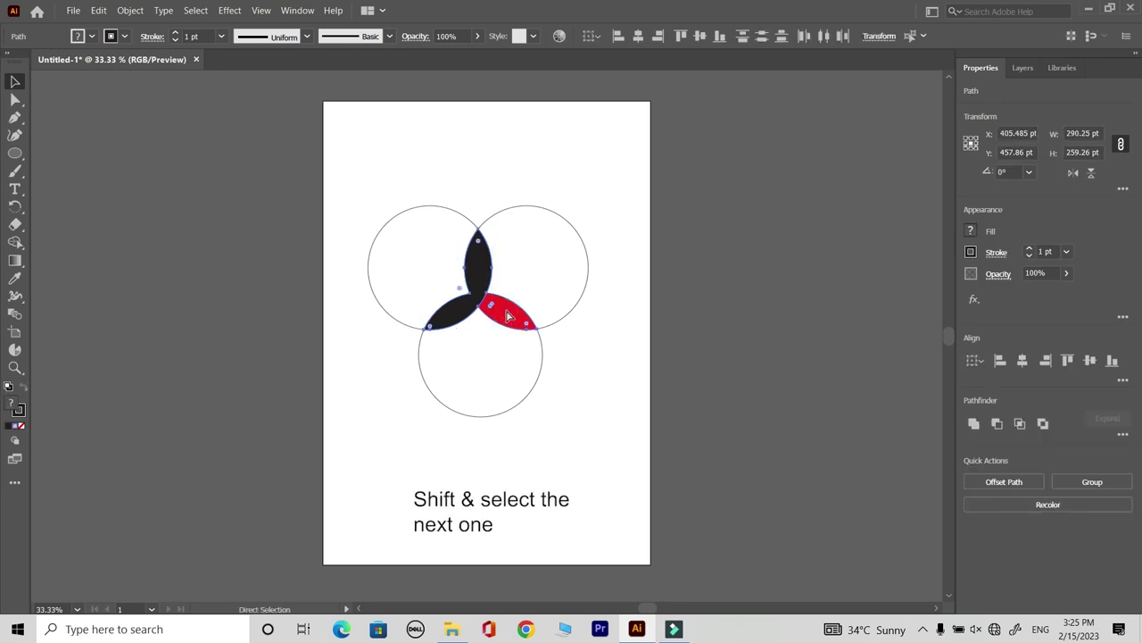
pyautogui.click(99, 11)
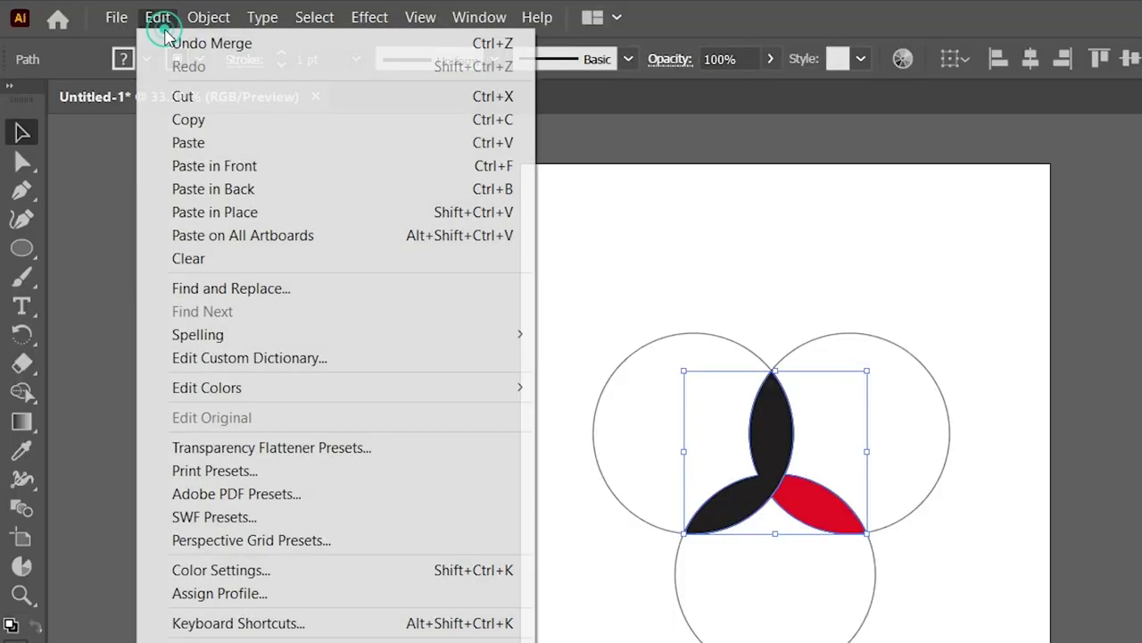
pyautogui.click(115, 59)
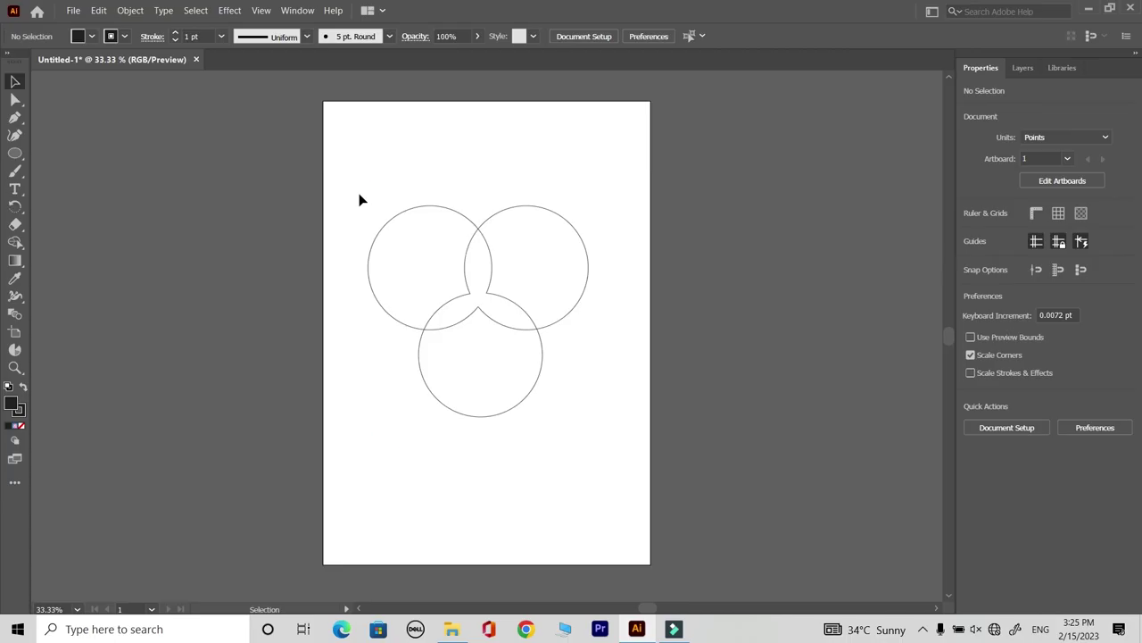
pyautogui.moveTo(360, 197); pyautogui.dragTo(635, 425)
pyautogui.press('Delete')
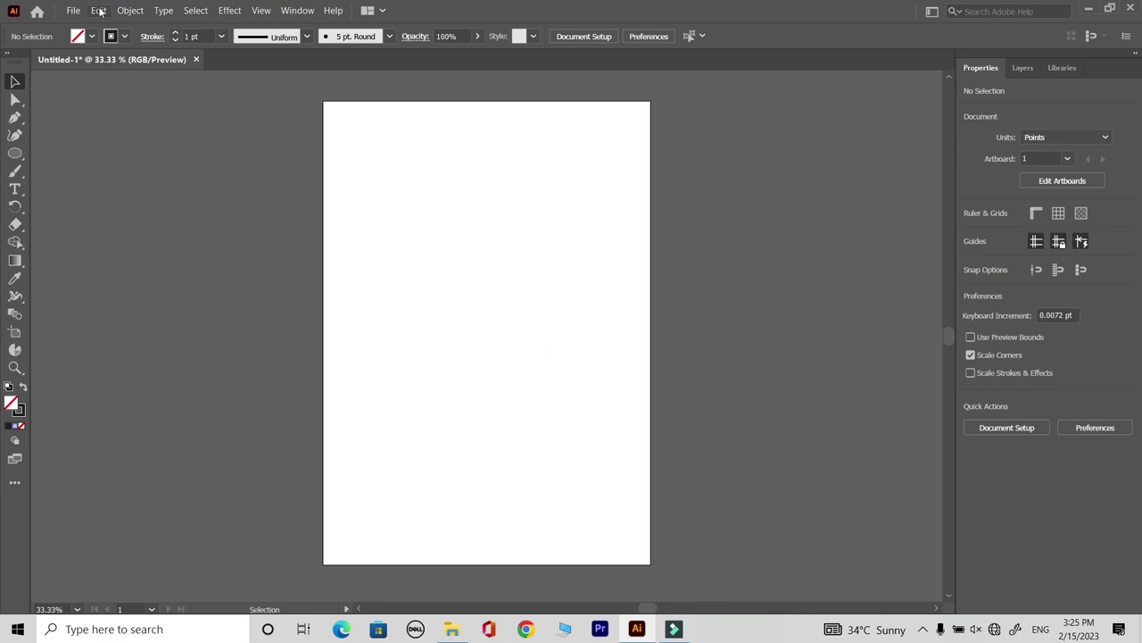
# - Paste the petal shape back and set its stroke to None
pyautogui.click(99, 11)
pyautogui.click(145, 86)
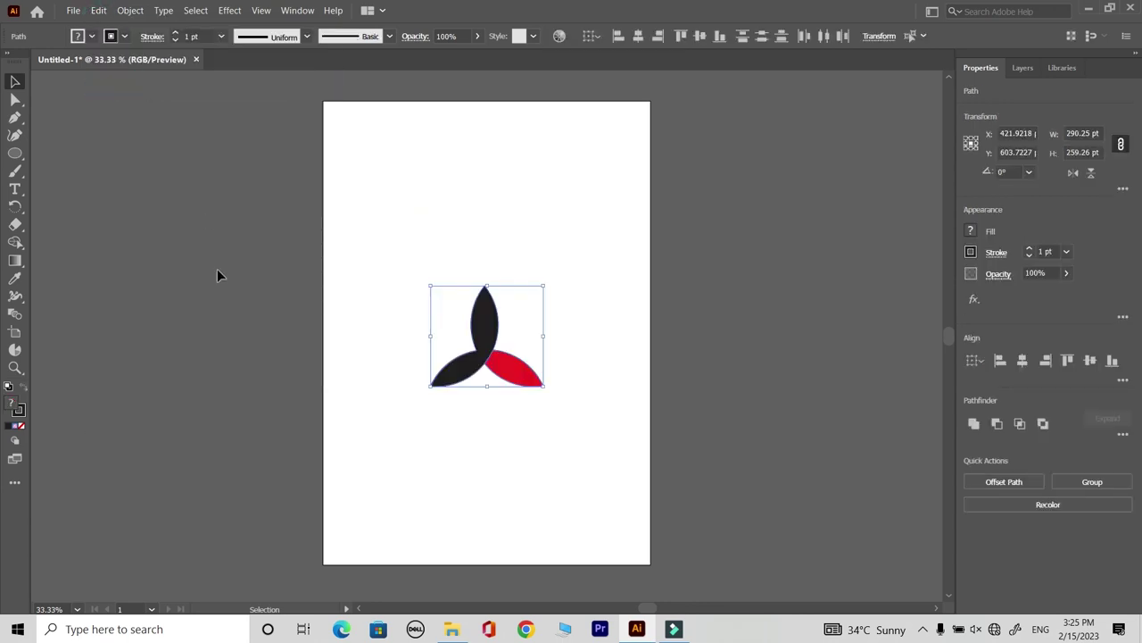
pyautogui.click(125, 36)
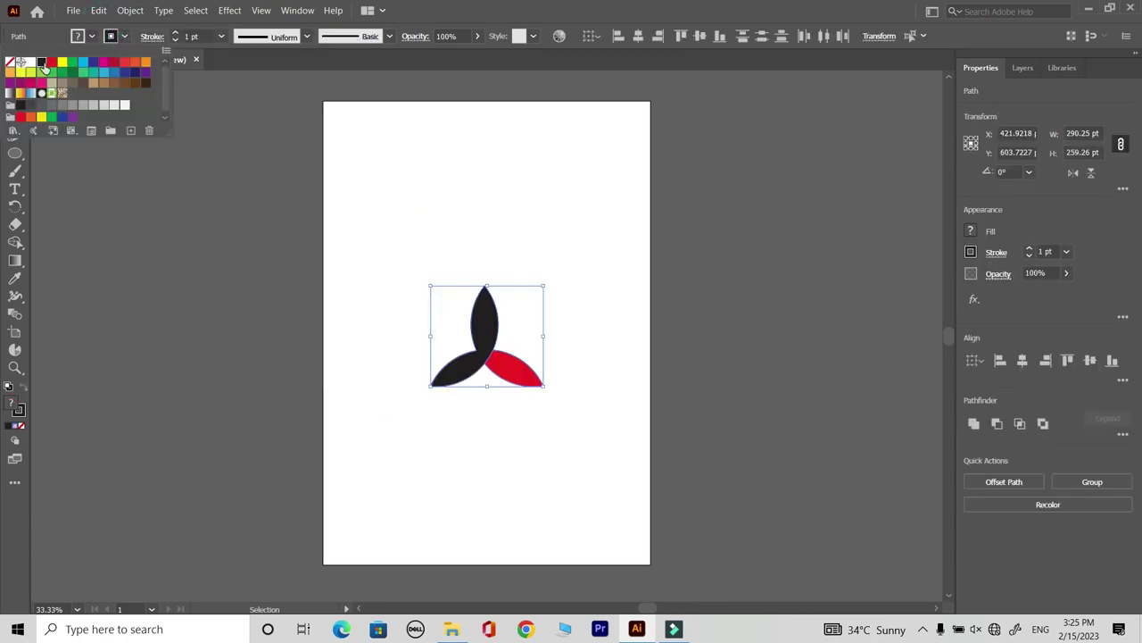
pyautogui.click(10, 62)
pyautogui.click(403, 175)
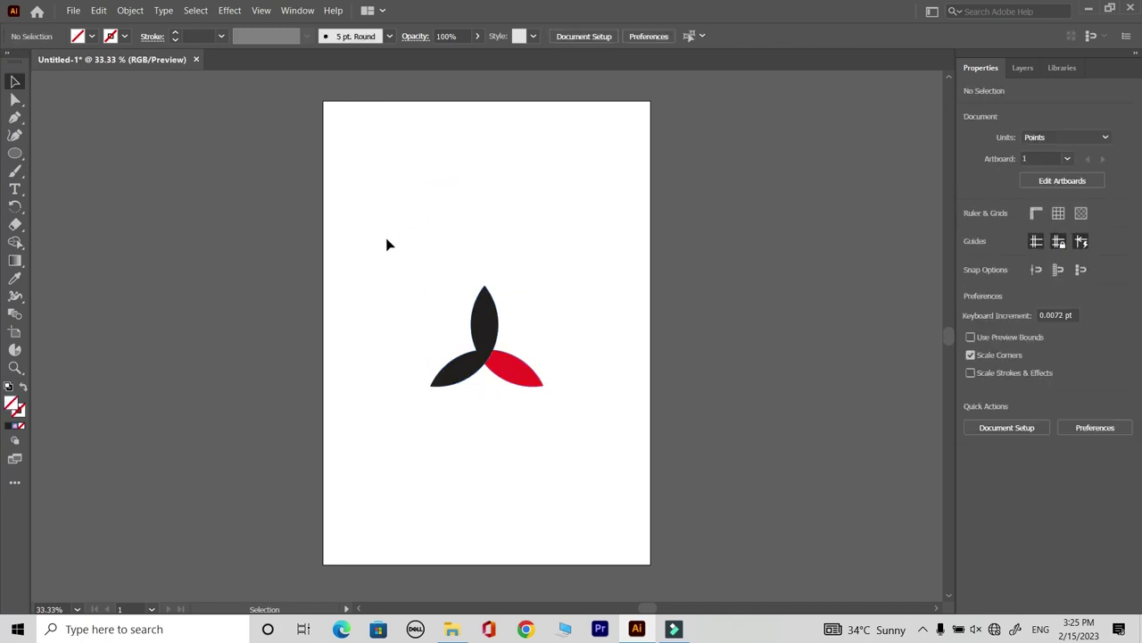
# - Rotate and shrink the petals to about 122 × 107 pt, group them, and place them near the lower-left corner
pyautogui.moveTo(373, 249); pyautogui.dragTo(592, 436)
pyautogui.moveTo(511, 376)
pyautogui.mouseDown()
pyautogui.moveTo(516, 281)
pyautogui.moveTo(573, 203)
pyautogui.mouseUp()
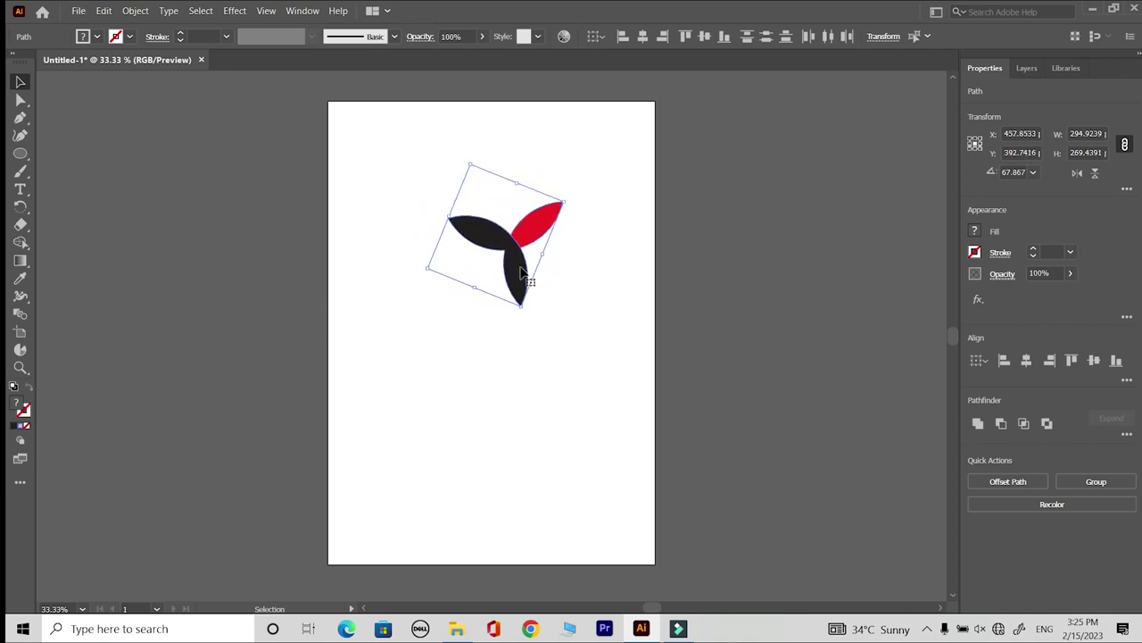
pyautogui.moveTo(522, 272); pyautogui.dragTo(420, 506)
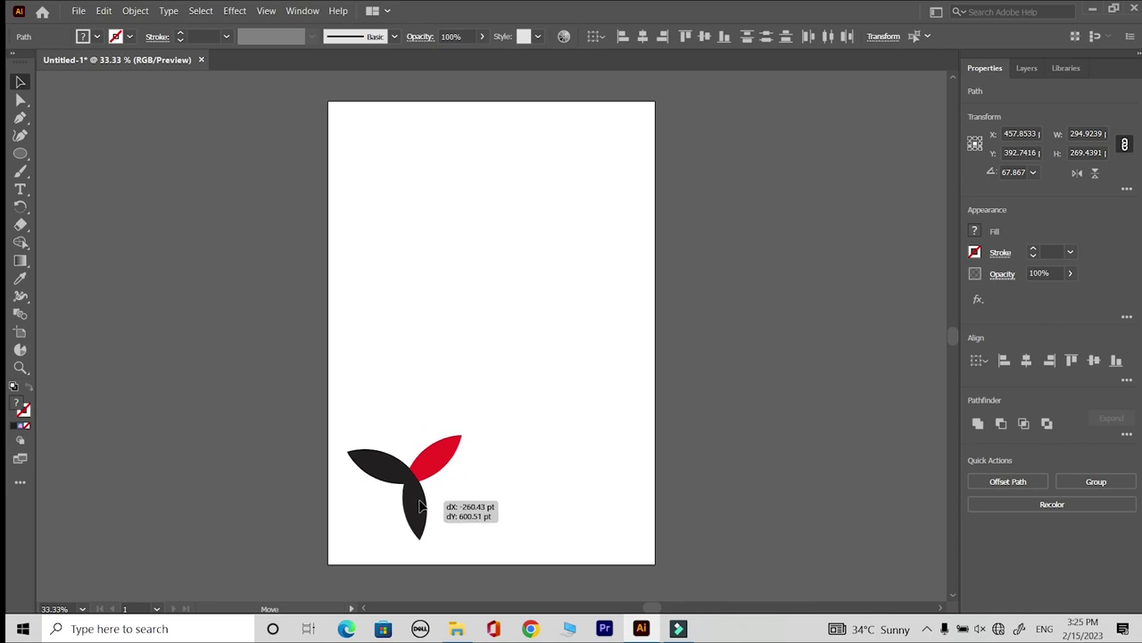
pyautogui.moveTo(420, 507)
pyautogui.mouseDown()
pyautogui.moveTo(464, 551)
pyautogui.moveTo(421, 554)
pyautogui.mouseUp()
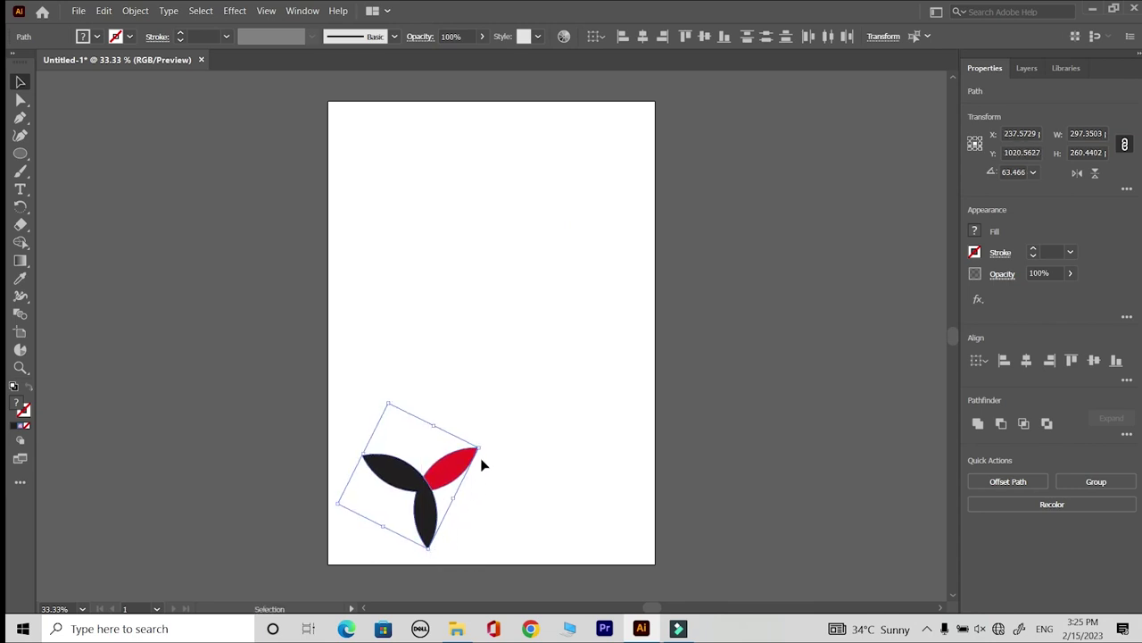
pyautogui.moveTo(483, 450); pyautogui.dragTo(485, 502)
pyautogui.click(485, 497)
pyautogui.moveTo(354, 433); pyautogui.dragTo(490, 530)
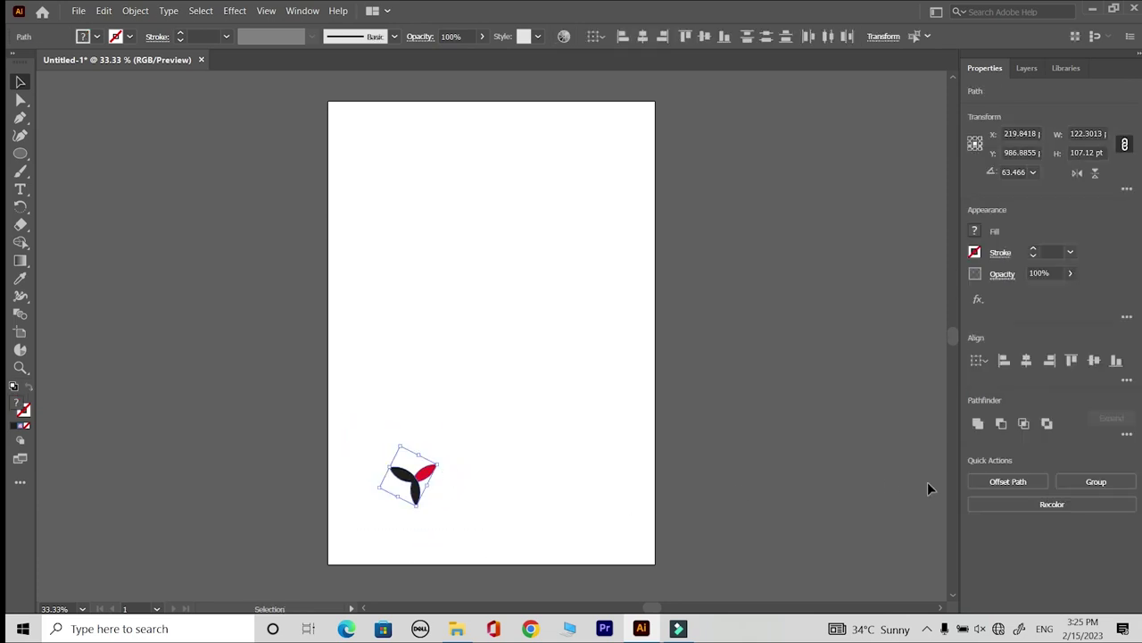
pyautogui.click(1069, 480)
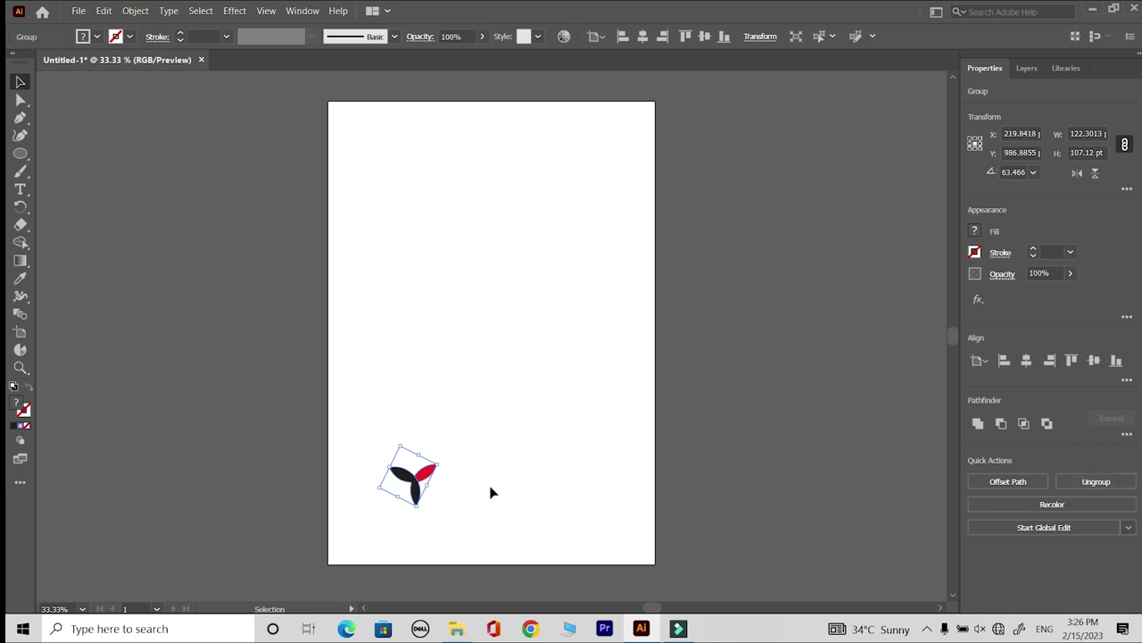
pyautogui.moveTo(416, 485); pyautogui.dragTo(390, 516)
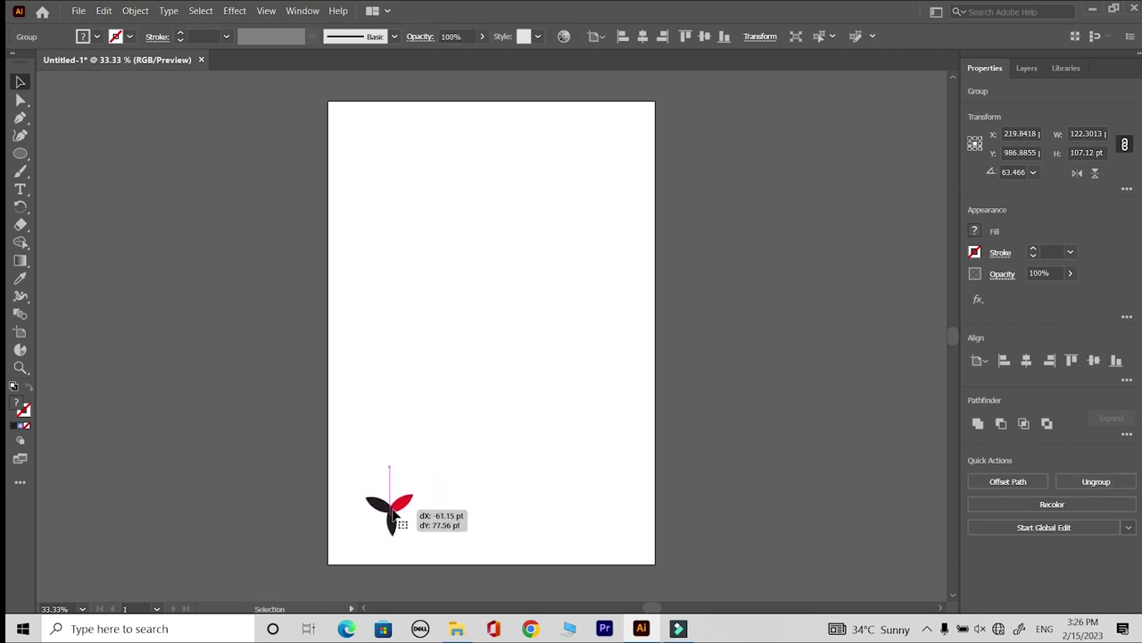
# - Add a Transform effect to the leaf group with a vertical move of about -91 pt
pyautogui.click(238, 12)
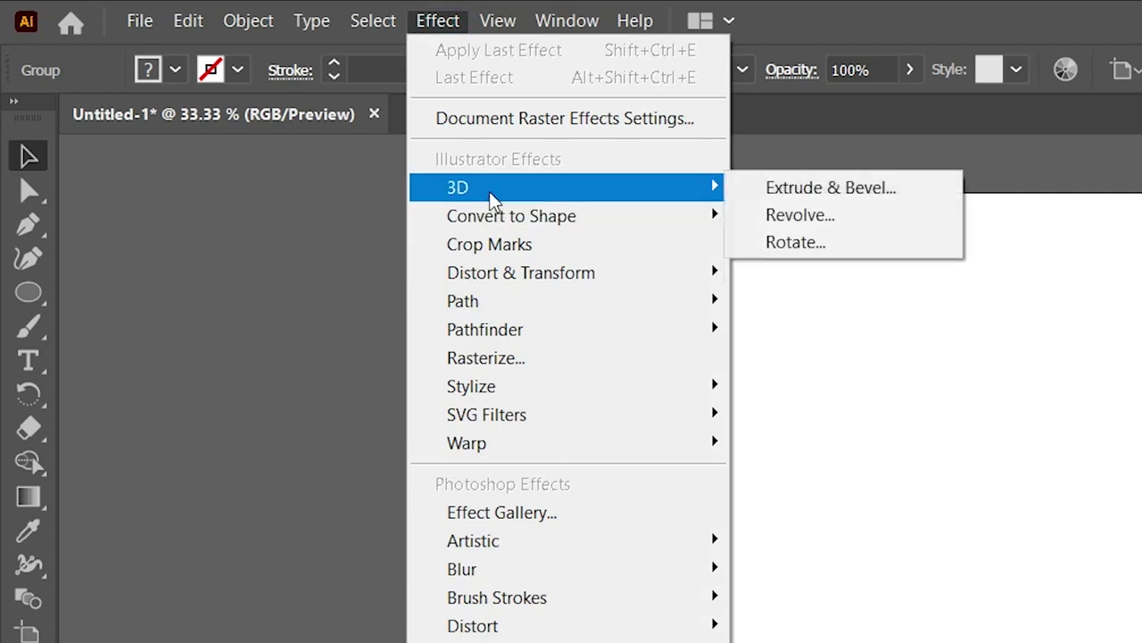
pyautogui.moveTo(522, 272)
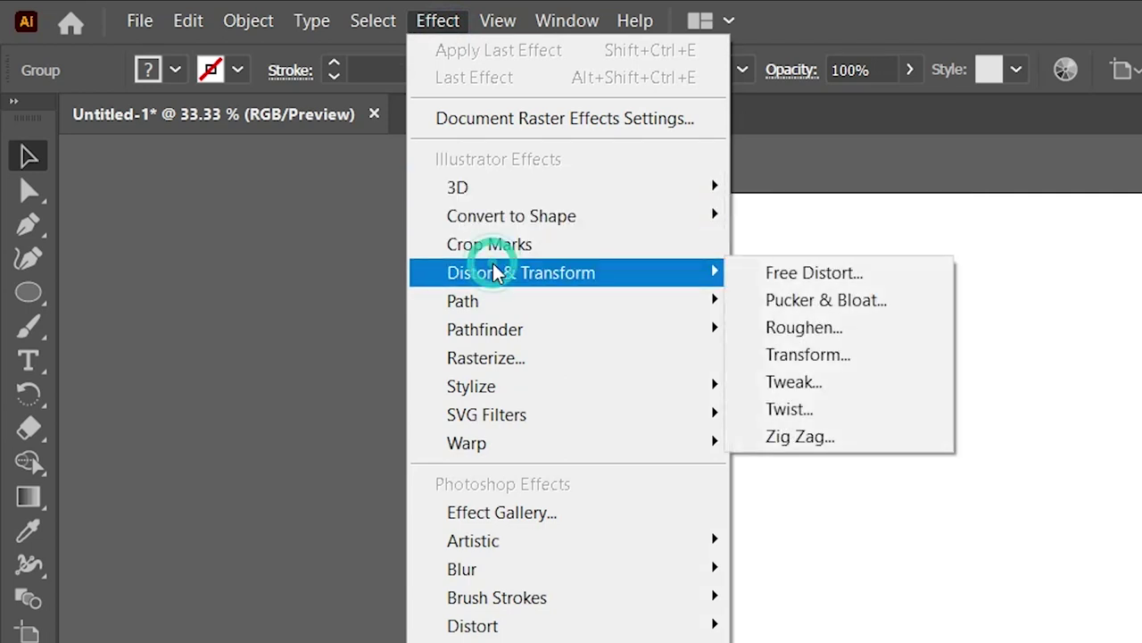
pyautogui.click(808, 354)
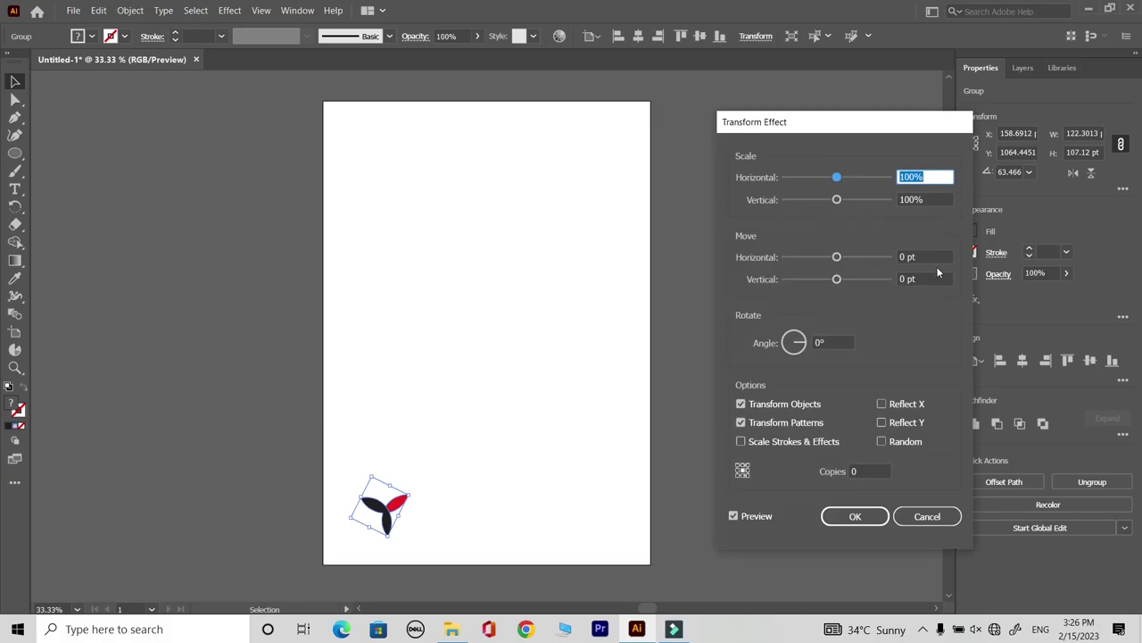
pyautogui.moveTo(937, 278); pyautogui.dragTo(899, 279)
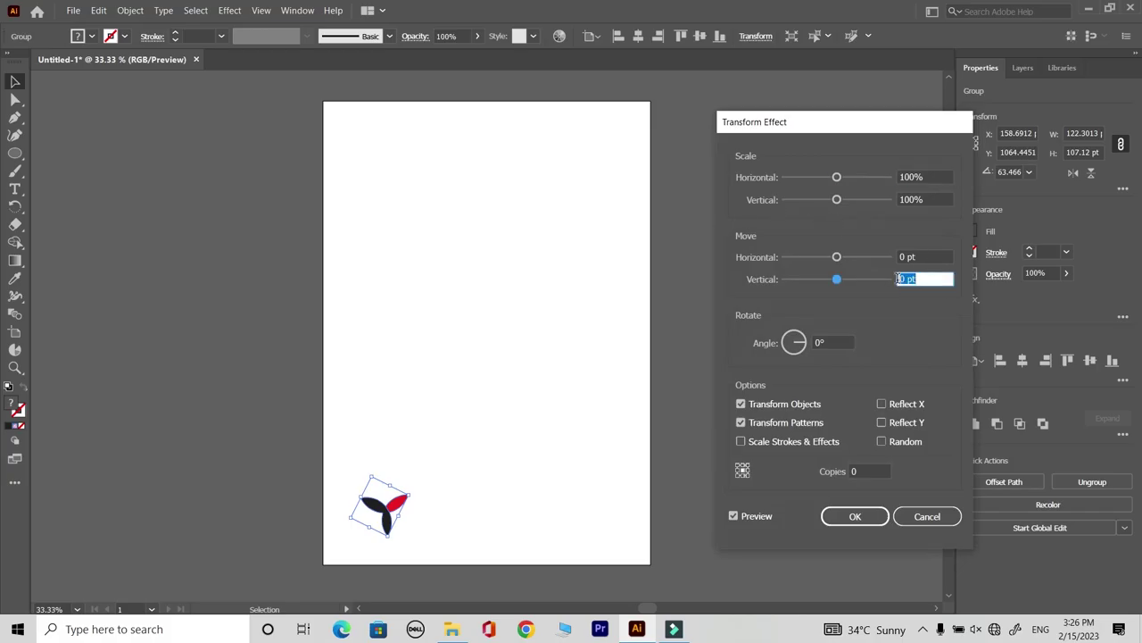
pyautogui.hotkey('shift', 'Down')
pyautogui.hotkey('shift', 'Down')
pyautogui.hotkey('shift', 'Down')
pyautogui.press('Down')
pyautogui.hotkey('shift', 'Down')
pyautogui.hotkey('shift', 'Down')
pyautogui.hotkey('shift', 'Down')
pyautogui.press('Down')
pyautogui.press('Down')
pyautogui.press('Down')
pyautogui.hotkey('shift', 'Down')
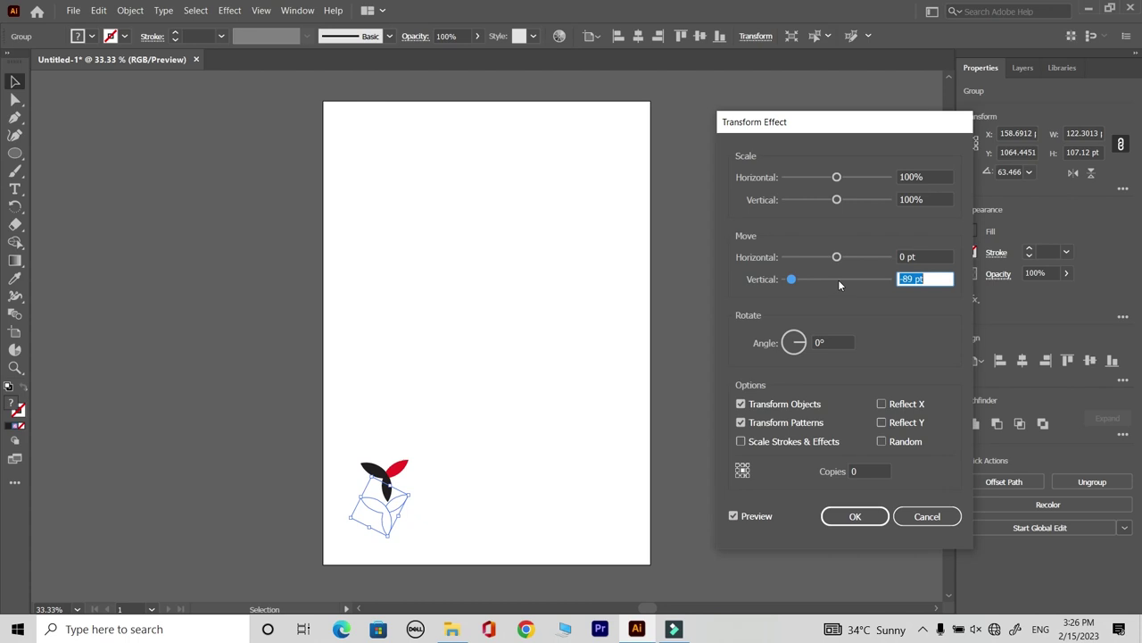
pyautogui.press('Down')
# - Set the Transform effect to 10 copies, apply it, and deselect the vine
pyautogui.click(871, 472)
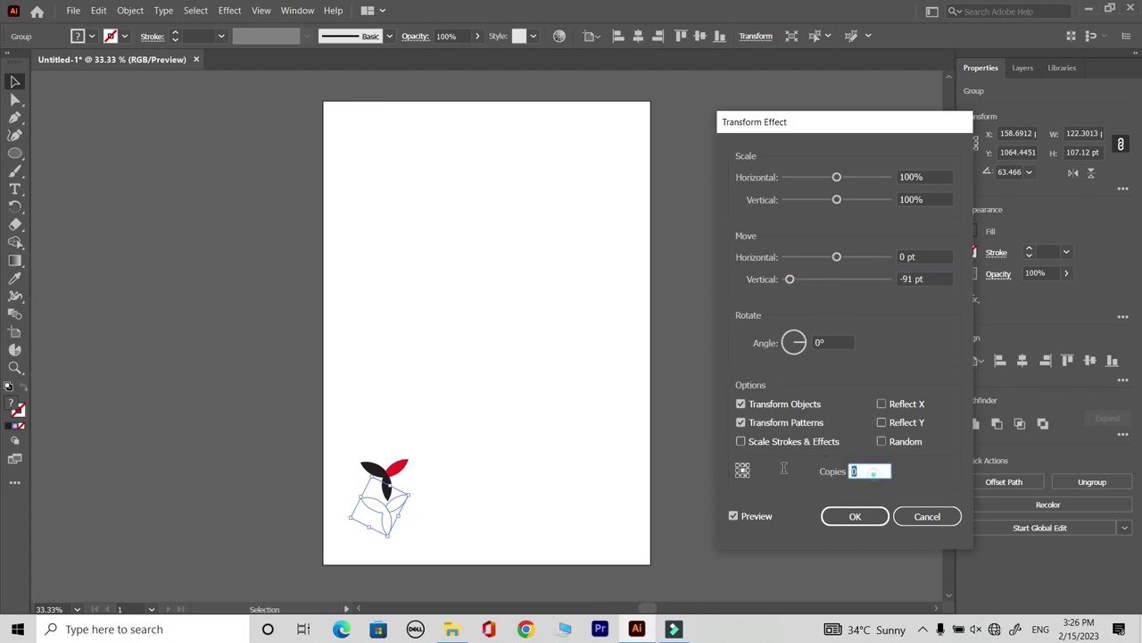
pyautogui.write('10')
pyautogui.click(829, 518)
pyautogui.click(578, 375)
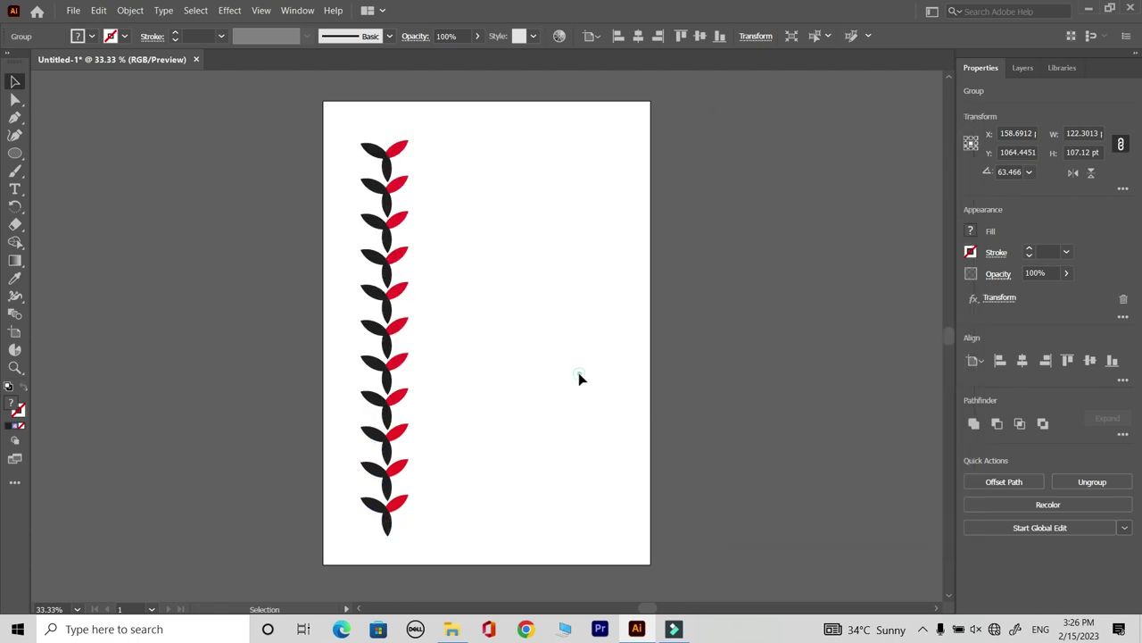
# - Drag the vine into the Brushes panel and save it as a new Art Brush that stretches to fit
pyautogui.click(391, 509)
pyautogui.click(291, 11)
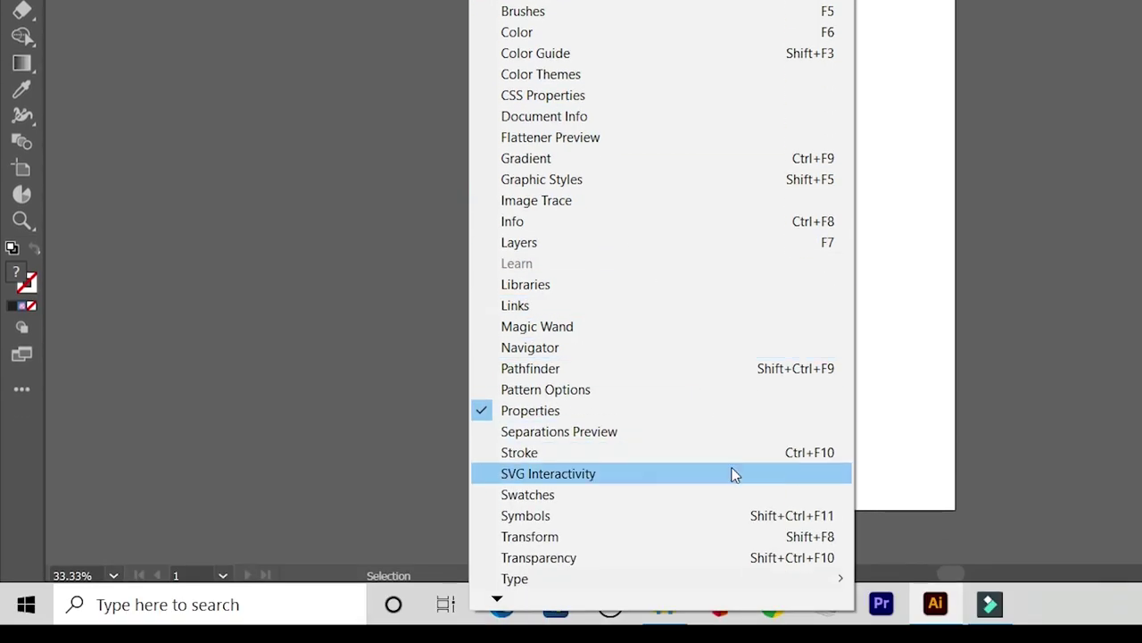
pyautogui.click(747, 516)
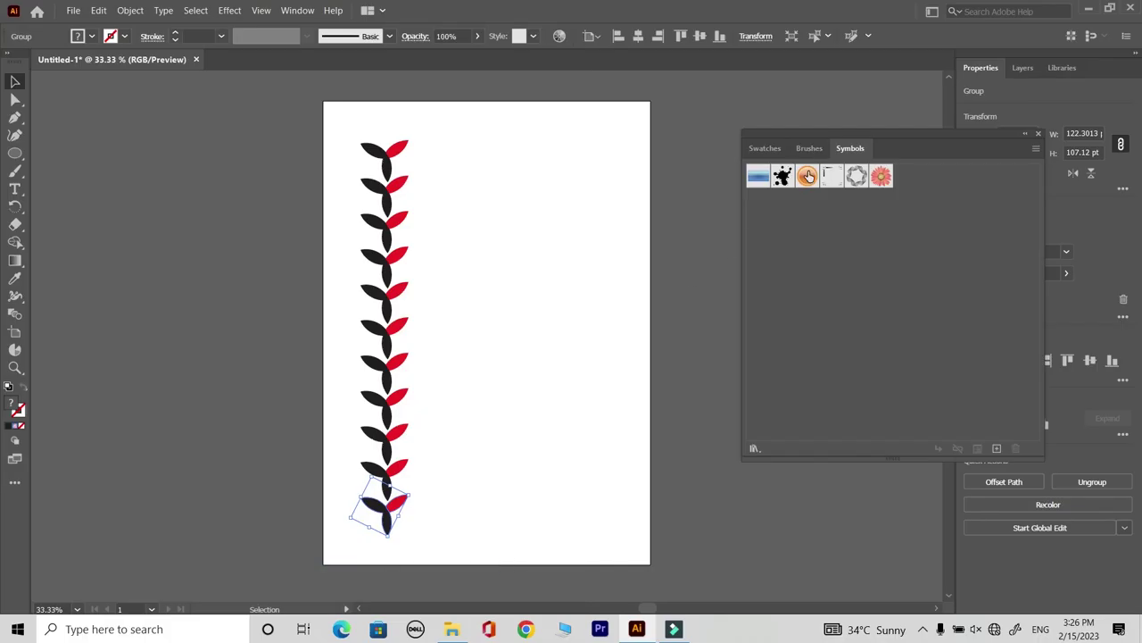
pyautogui.click(803, 149)
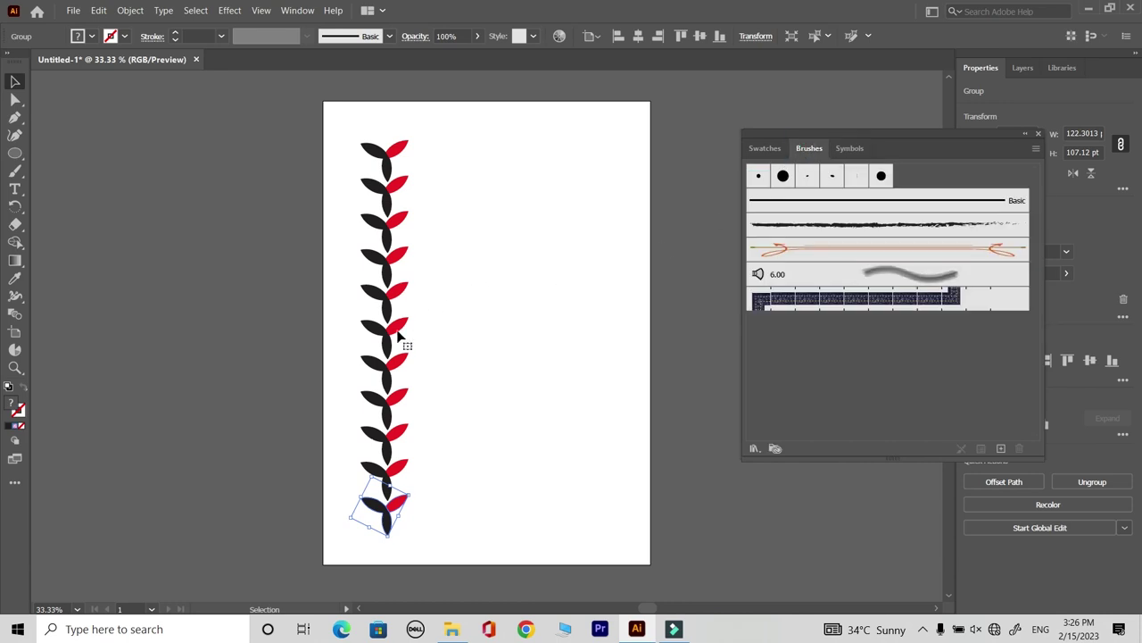
pyautogui.moveTo(392, 332)
pyautogui.mouseDown()
pyautogui.moveTo(1011, 297)
pyautogui.moveTo(1000, 306)
pyautogui.mouseUp()
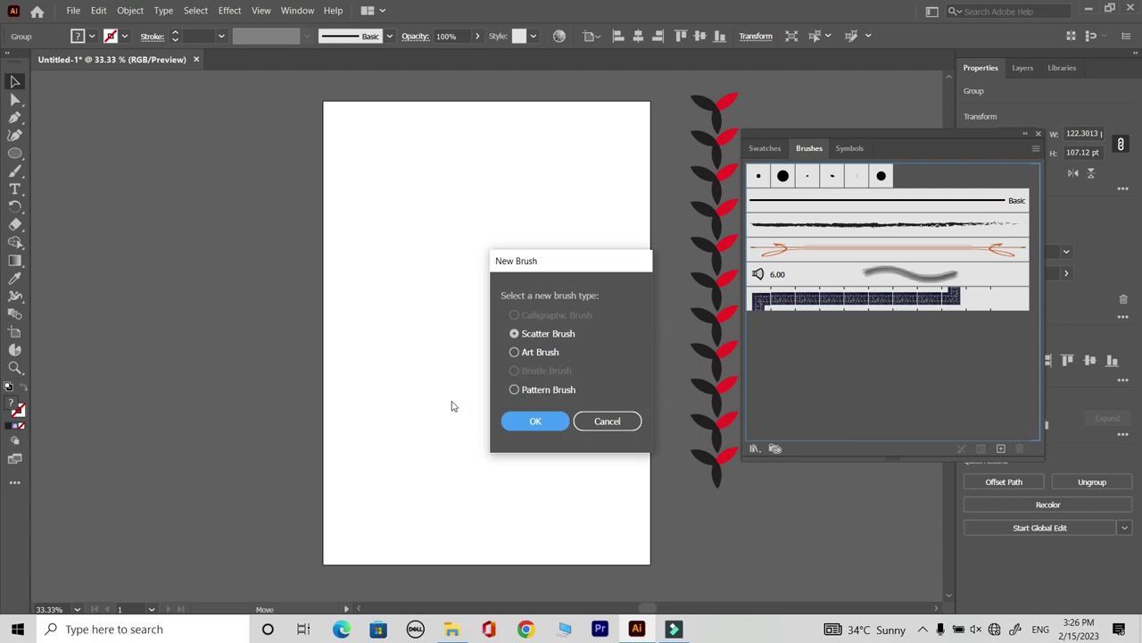
pyautogui.click(515, 353)
pyautogui.click(536, 421)
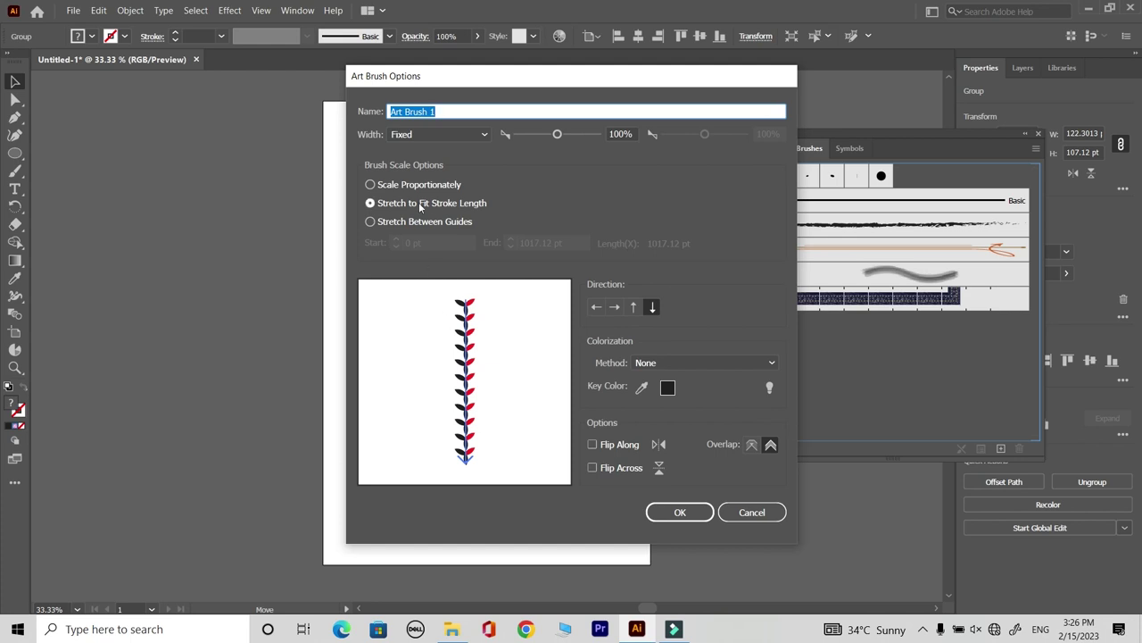
pyautogui.click(679, 514)
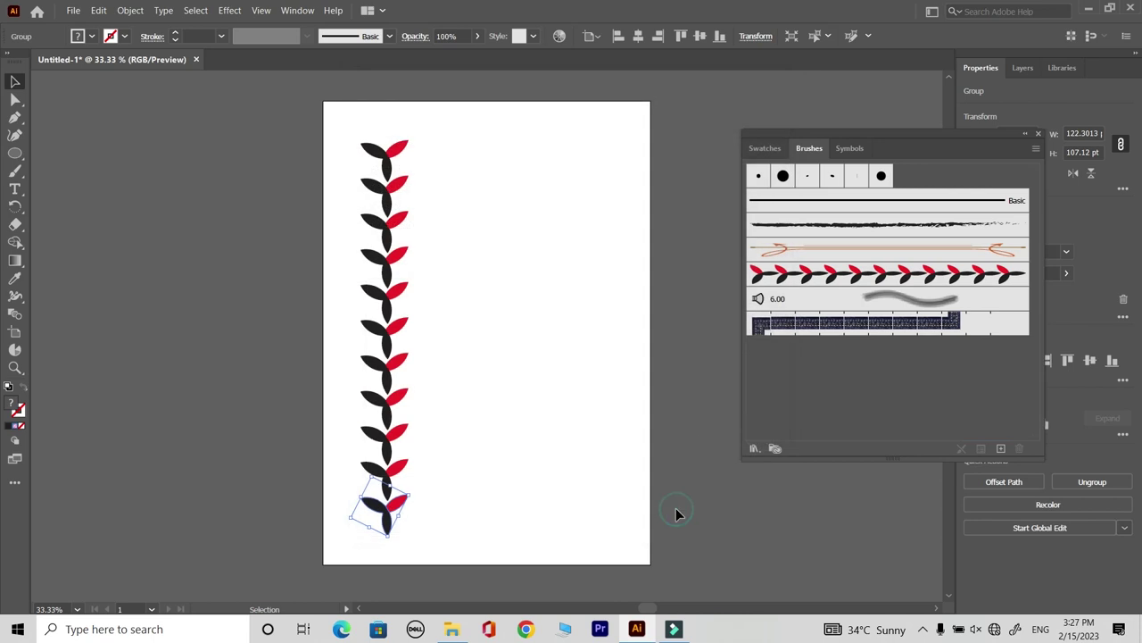
# - Move the vine off the artboard to the left and select the new leaf art brush
pyautogui.click(269, 277)
pyautogui.moveTo(383, 523); pyautogui.dragTo(208, 502)
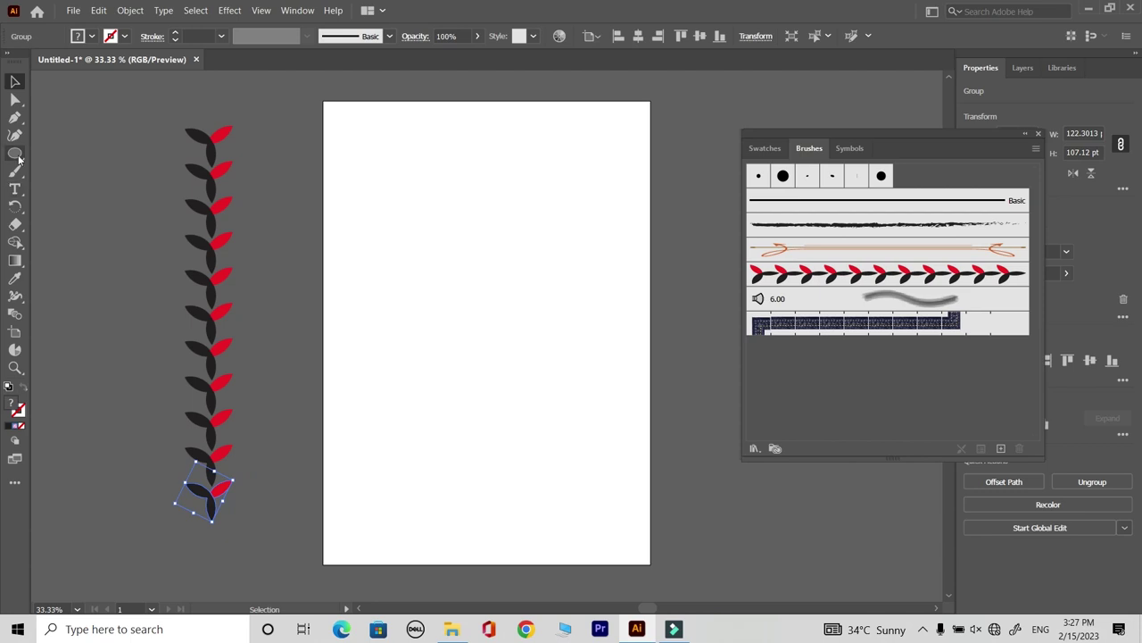
pyautogui.click(107, 186)
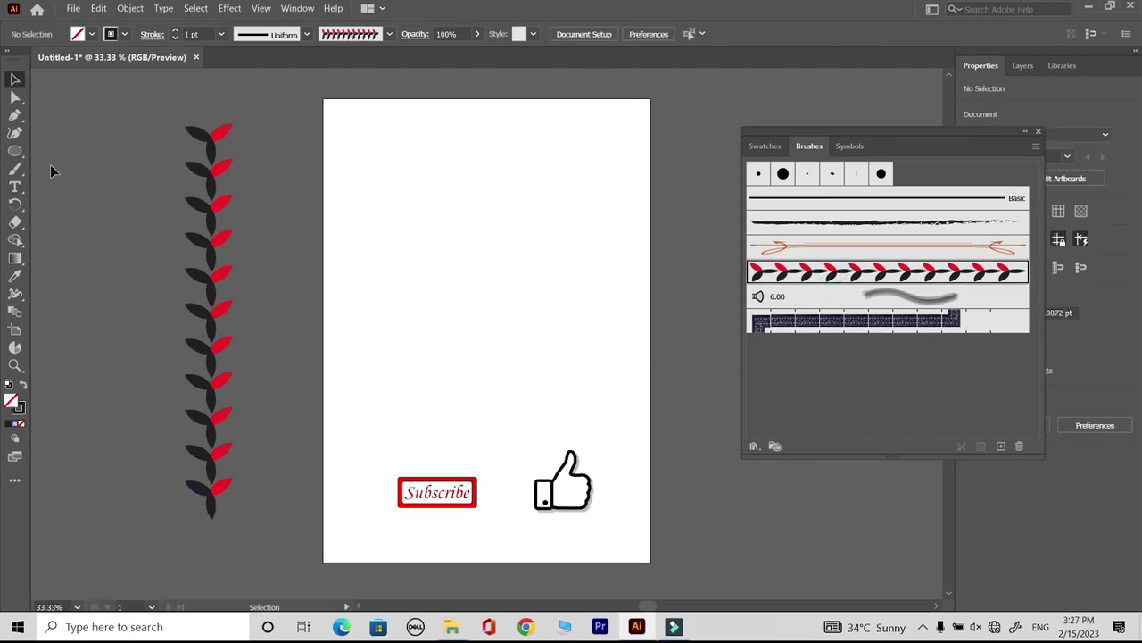
# - Draw a circle, move it toward the page centre, and apply the leaf art brush to it
pyautogui.click(15, 151)
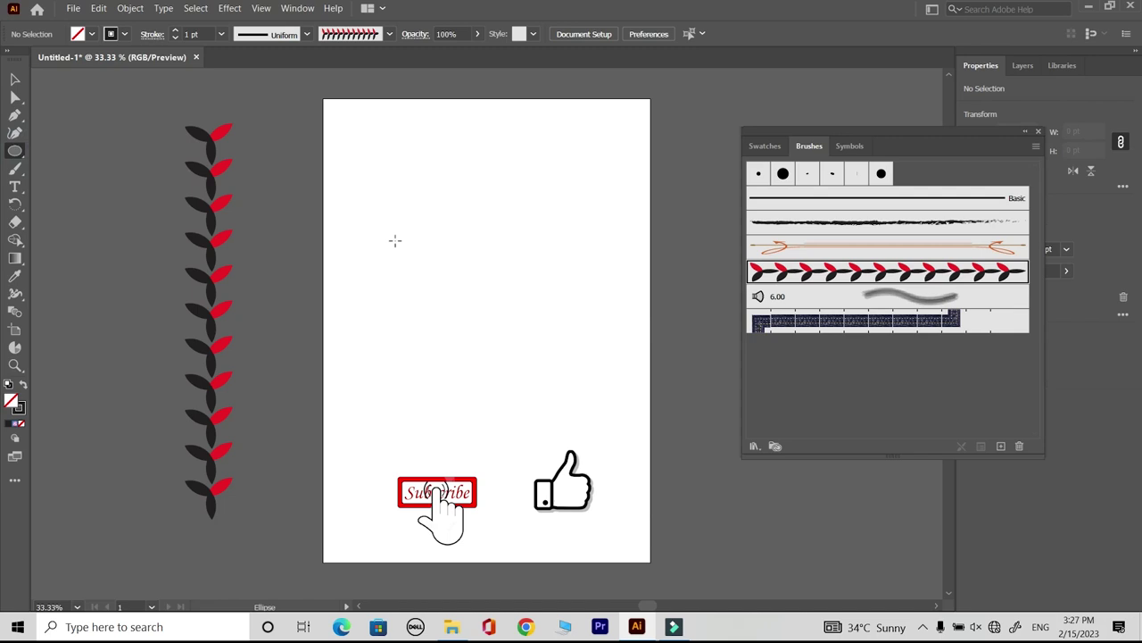
pyautogui.moveTo(412, 239); pyautogui.dragTo(482, 309)
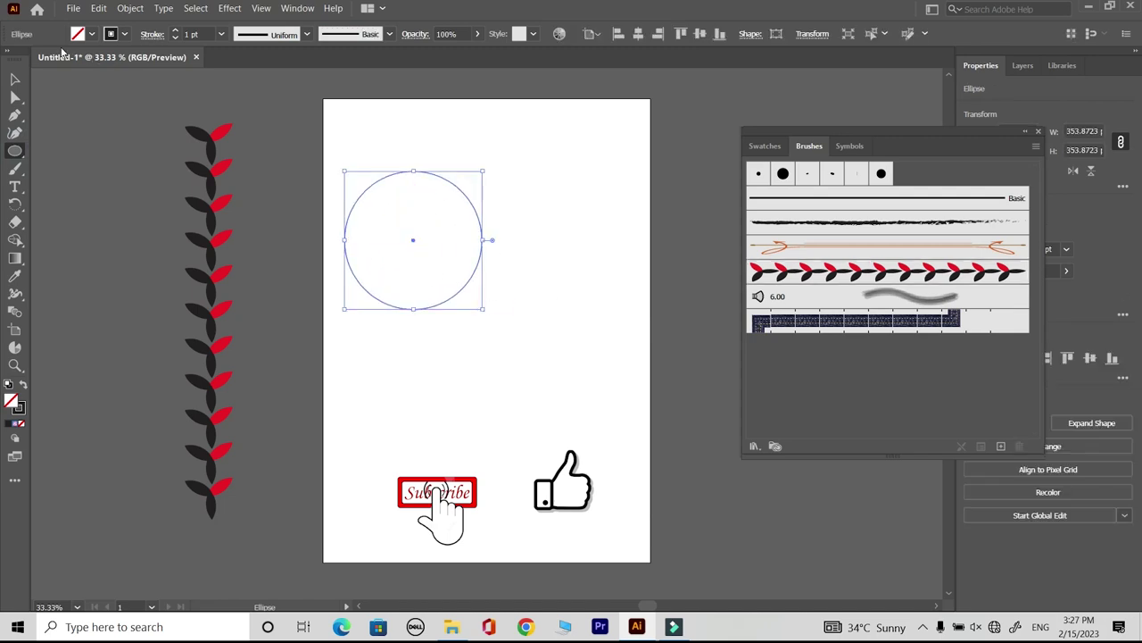
pyautogui.click(16, 78)
pyautogui.moveTo(413, 241); pyautogui.dragTo(482, 288)
pyautogui.click(825, 272)
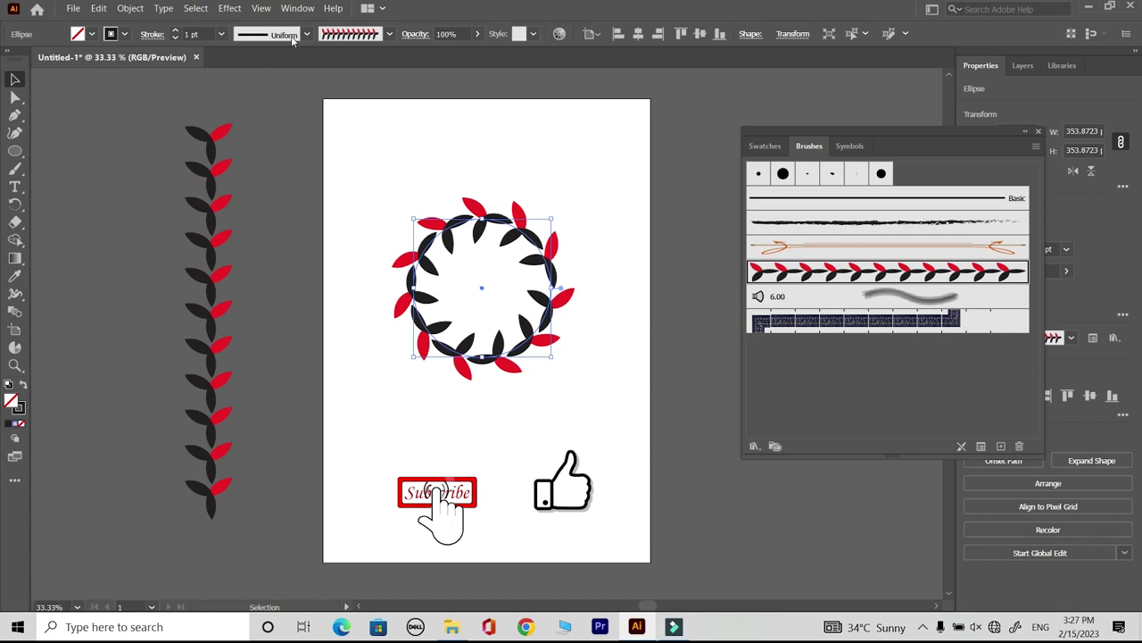
# - Move the wreath up-left, resize it to about 320 pt, and Alt-drag a copy to the lower page
pyautogui.click(14, 80)
pyautogui.moveTo(482, 292); pyautogui.dragTo(443, 225)
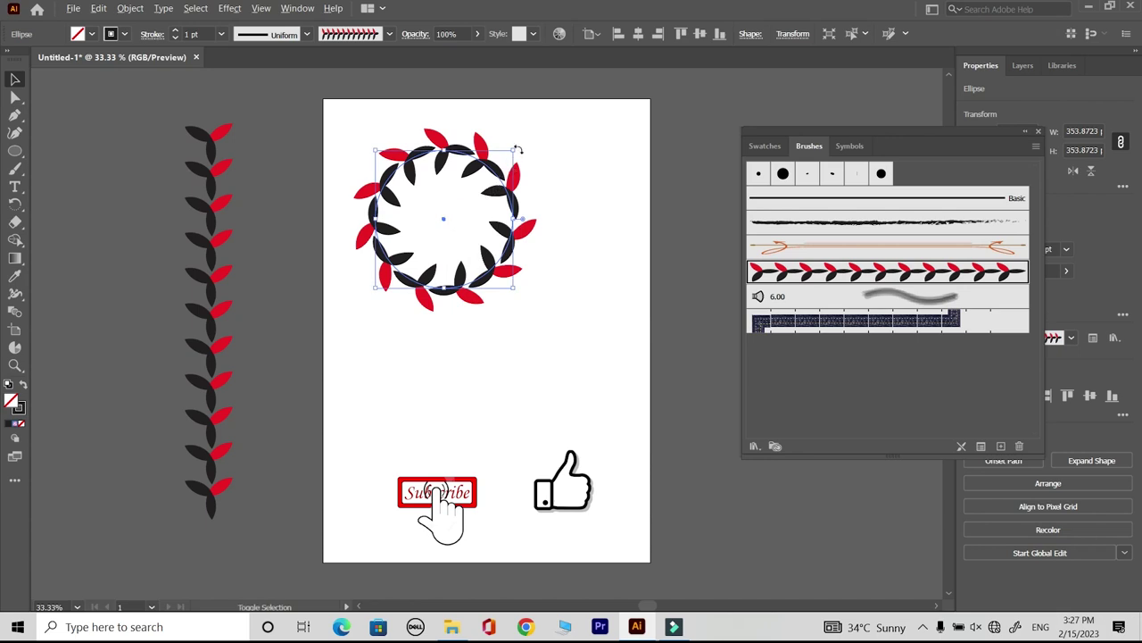
pyautogui.moveTo(516, 150)
pyautogui.mouseDown()
pyautogui.moveTo(490, 167)
pyautogui.moveTo(530, 161)
pyautogui.mouseUp()
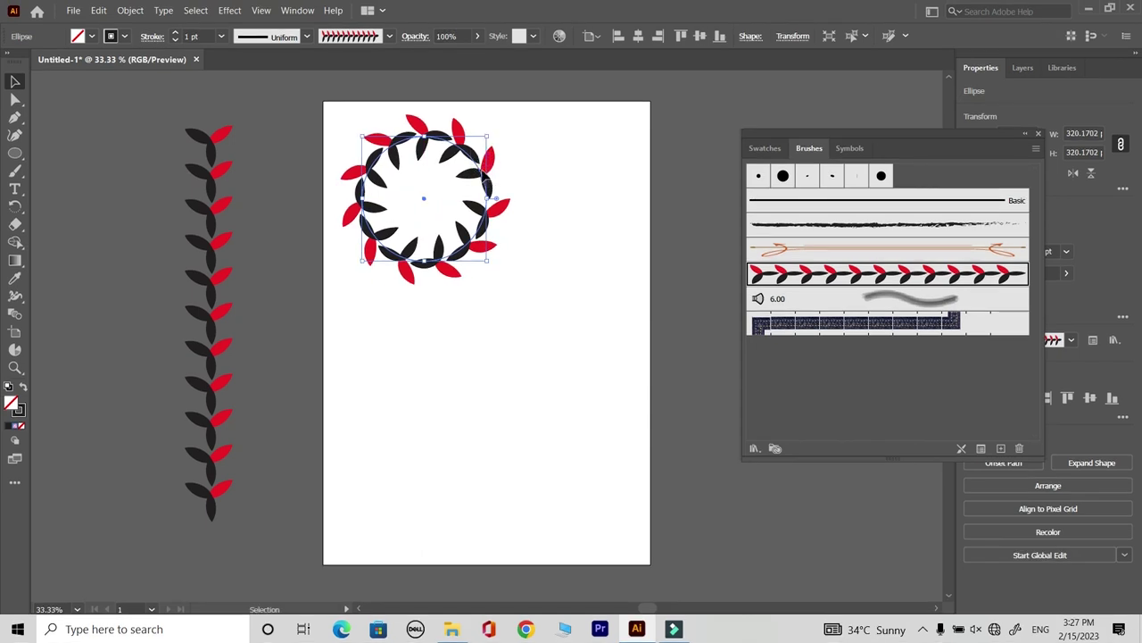
pyautogui.moveTo(484, 178); pyautogui.dragTo(603, 426)
pyautogui.click(457, 138)
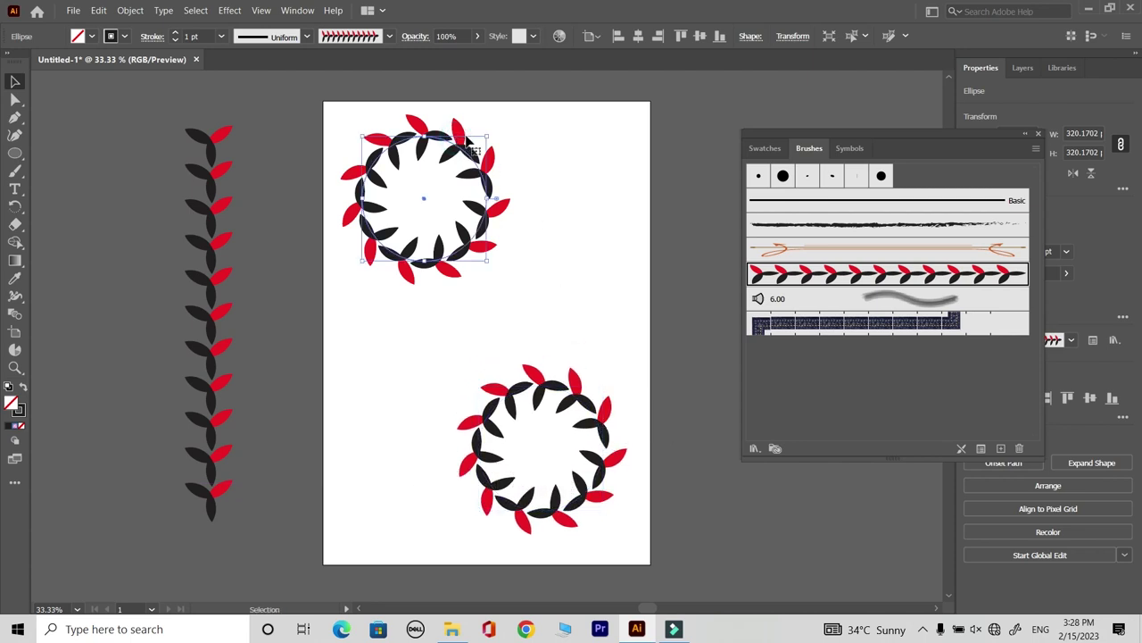
# - Expand the top wreath's brush appearance into shapes with Object > Expand Appearance
pyautogui.moveTo(487, 136)
pyautogui.mouseDown()
pyautogui.moveTo(465, 169)
pyautogui.moveTo(486, 136)
pyautogui.mouseUp()
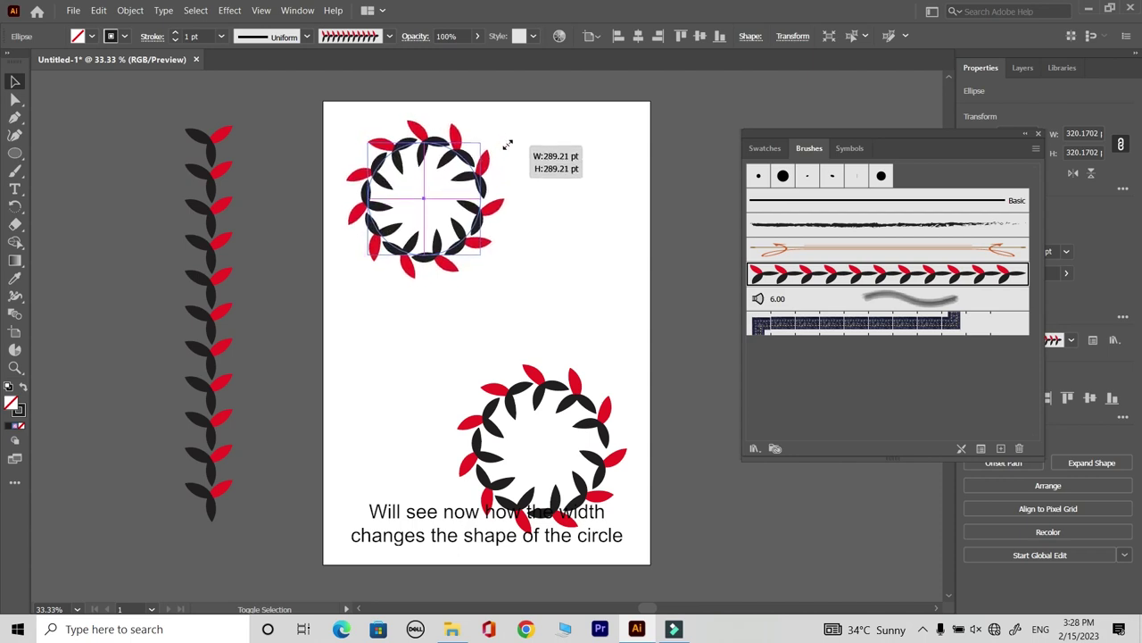
pyautogui.click(128, 11)
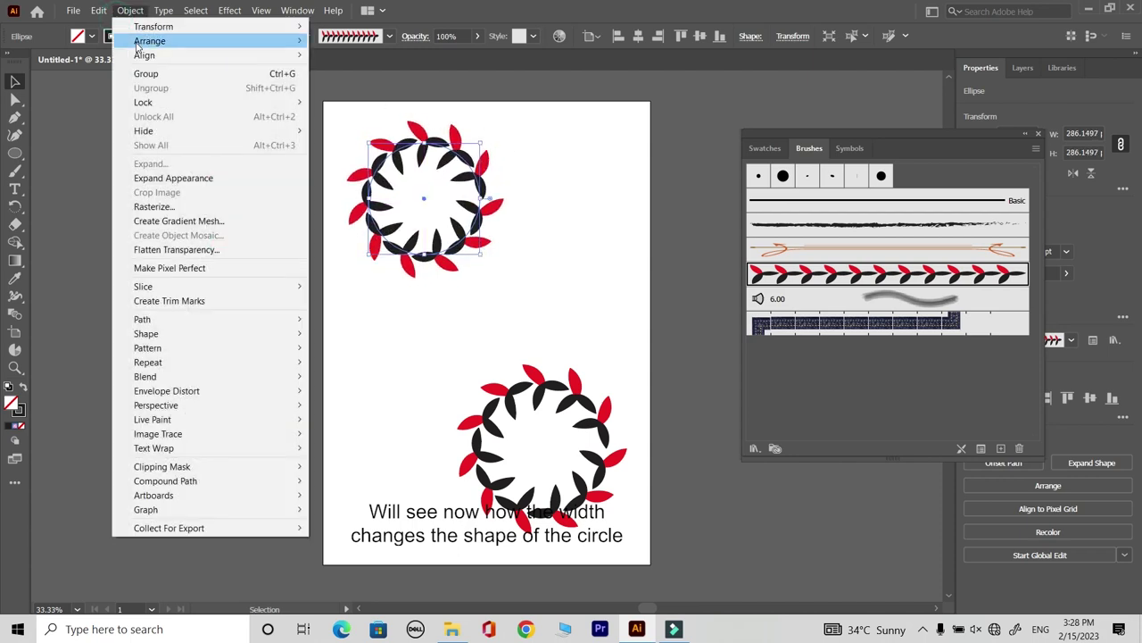
pyautogui.click(212, 177)
pyautogui.click(535, 242)
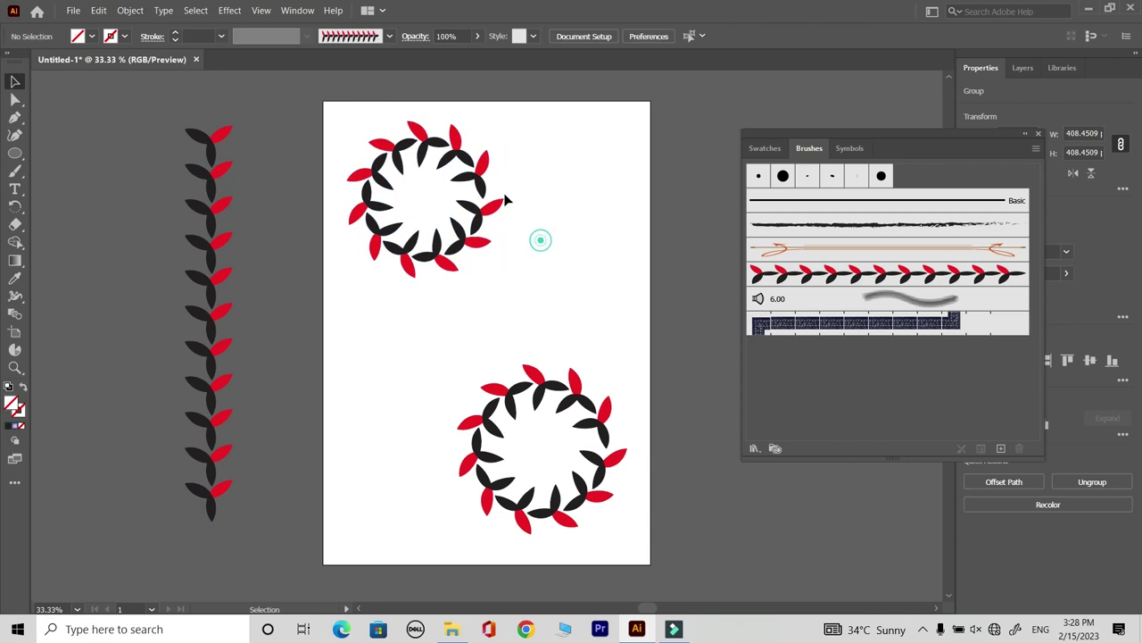
# - Scale the expanded wreath down to about 230 pt and move it to the page's top-left
pyautogui.click(478, 177)
pyautogui.moveTo(504, 118); pyautogui.dragTo(499, 131)
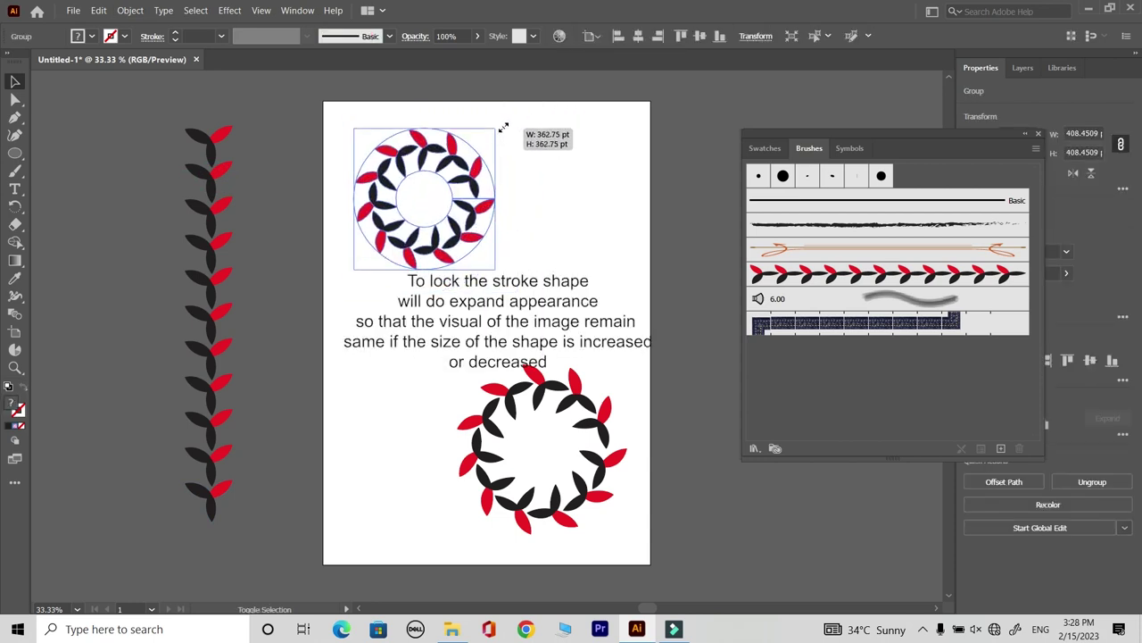
pyautogui.moveTo(499, 131); pyautogui.dragTo(470, 154)
pyautogui.moveTo(474, 208); pyautogui.dragTo(446, 172)
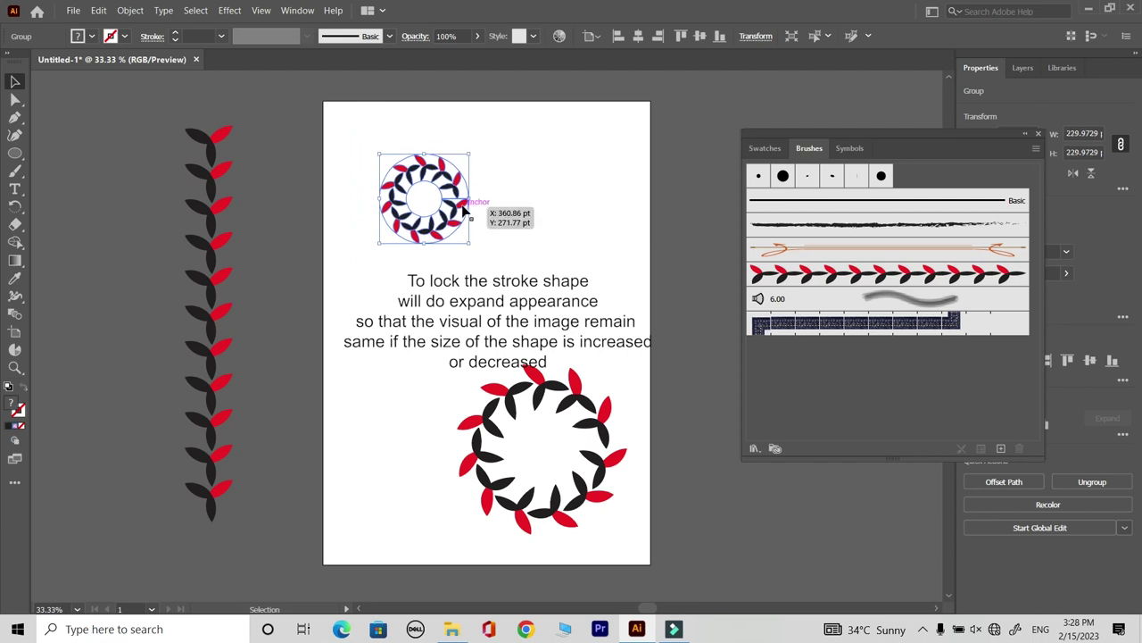
pyautogui.click(597, 264)
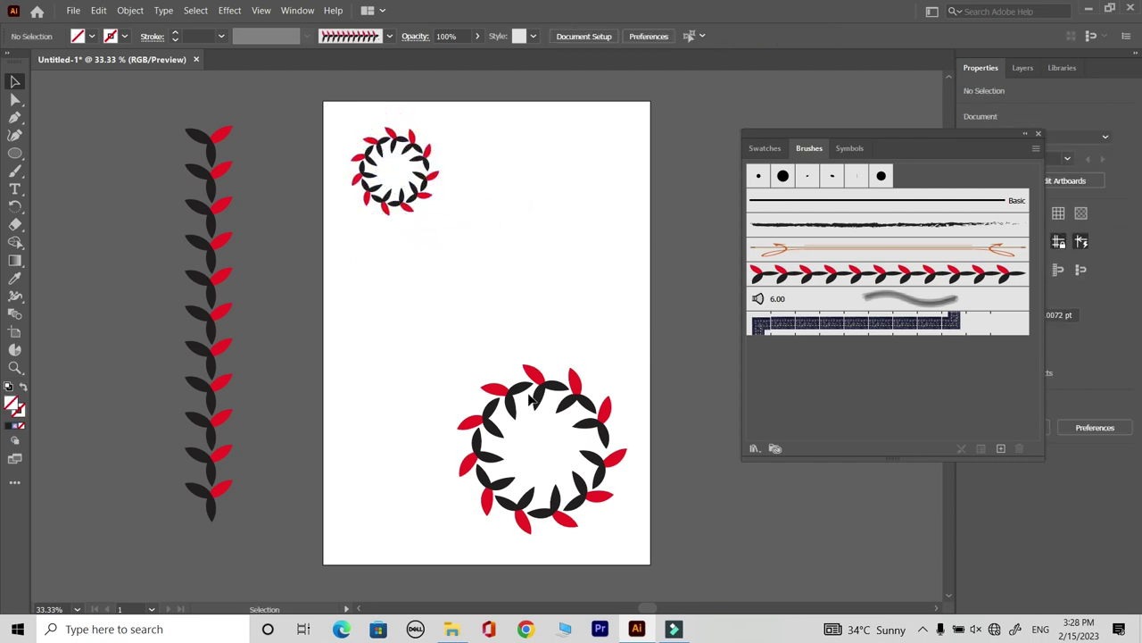
# - Duplicate the lower wreath straight up to the top of the page
pyautogui.moveTo(541, 392); pyautogui.dragTo(542, 162)
pyautogui.hotkey('alt', 'shift')
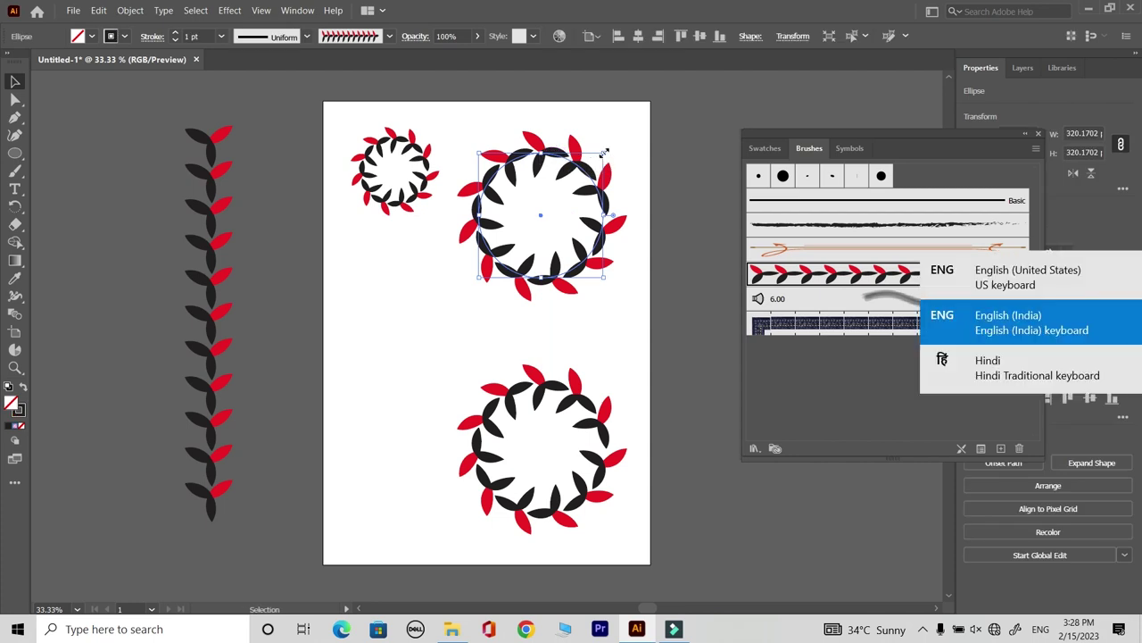
pyautogui.click(308, 37)
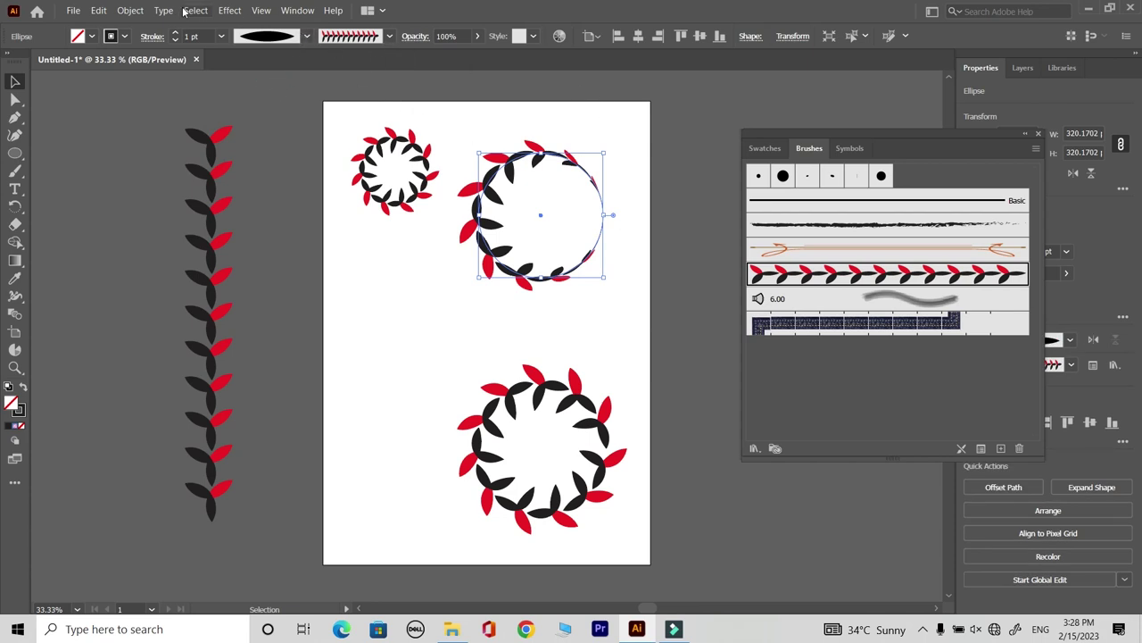
# - Expand the top-right wreath, shrink it beside the small wreath, and copy the bottom wreath mid-left
pyautogui.click(131, 11)
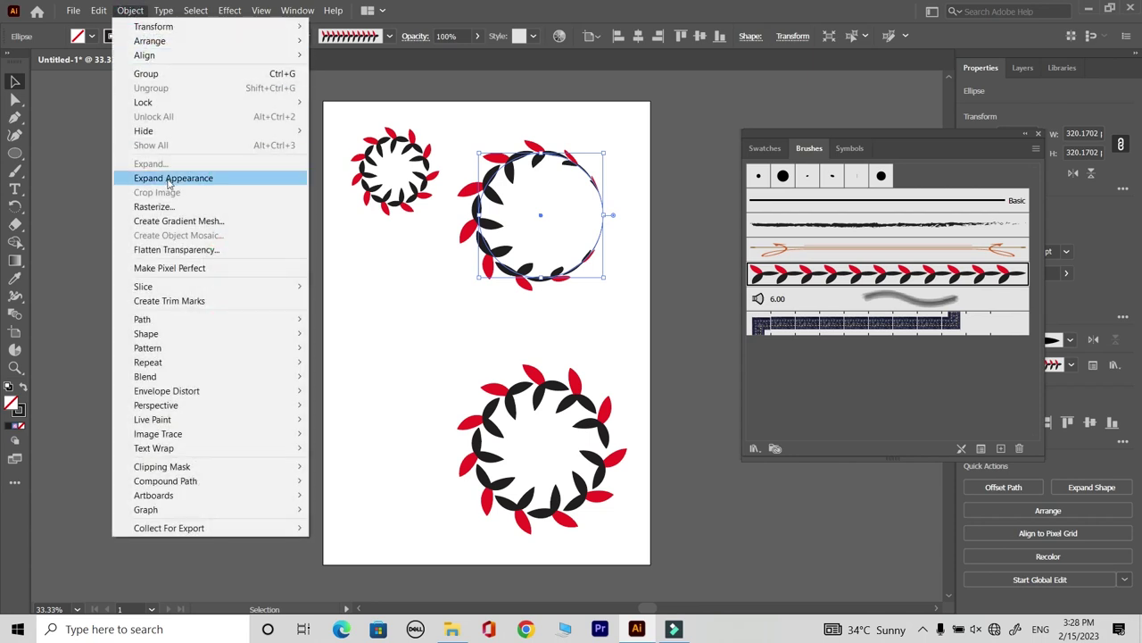
pyautogui.click(166, 178)
pyautogui.moveTo(602, 141); pyautogui.dragTo(578, 167)
pyautogui.moveTo(551, 260); pyautogui.dragTo(550, 217)
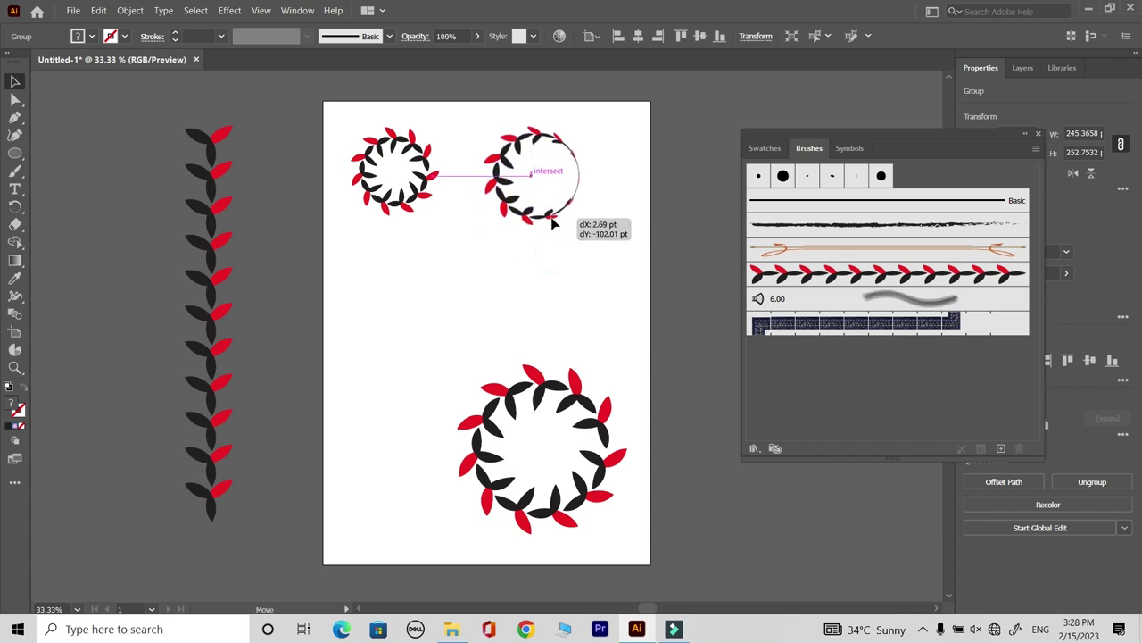
pyautogui.moveTo(544, 392); pyautogui.dragTo(429, 268)
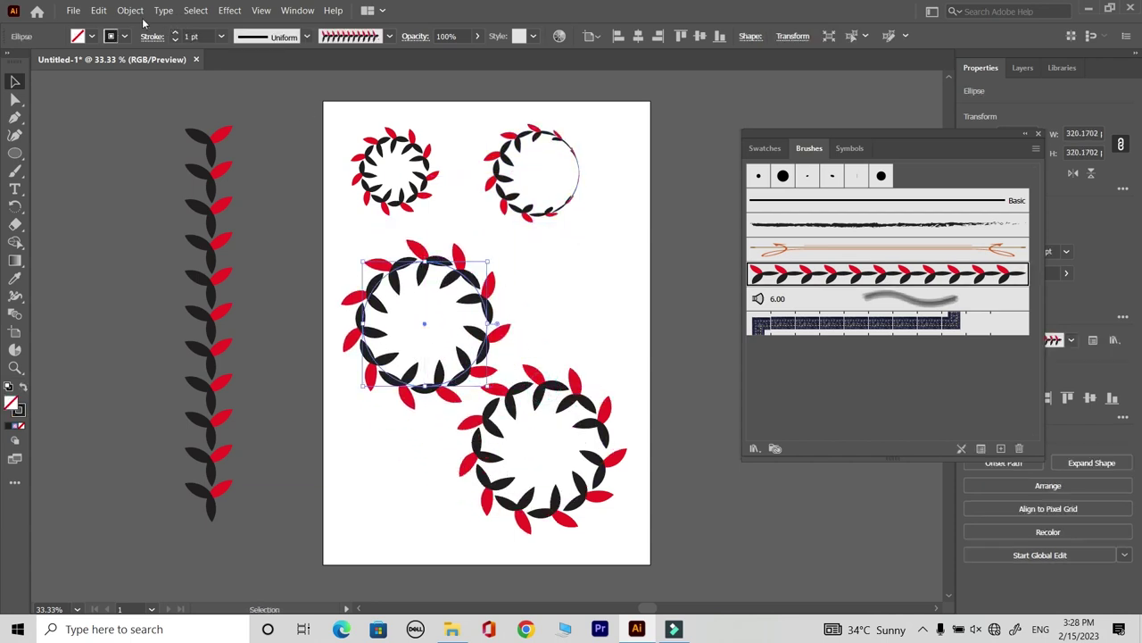
# - Try pinched, tapered-triangle and lens-shaped width profiles on the copied wreath
pyautogui.click(306, 36)
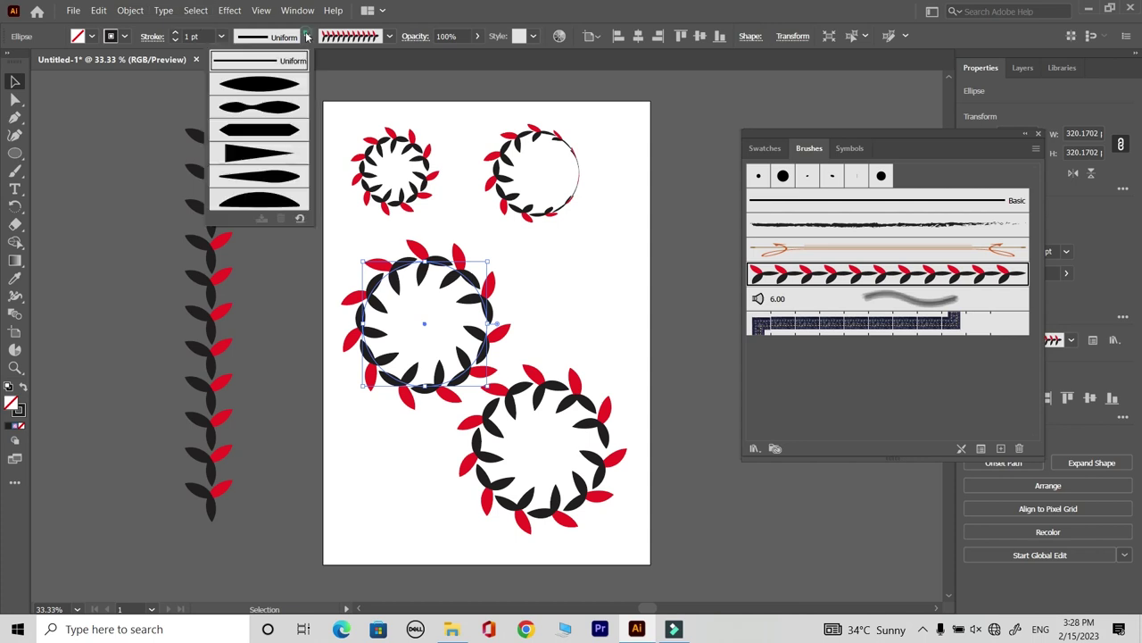
pyautogui.click(287, 108)
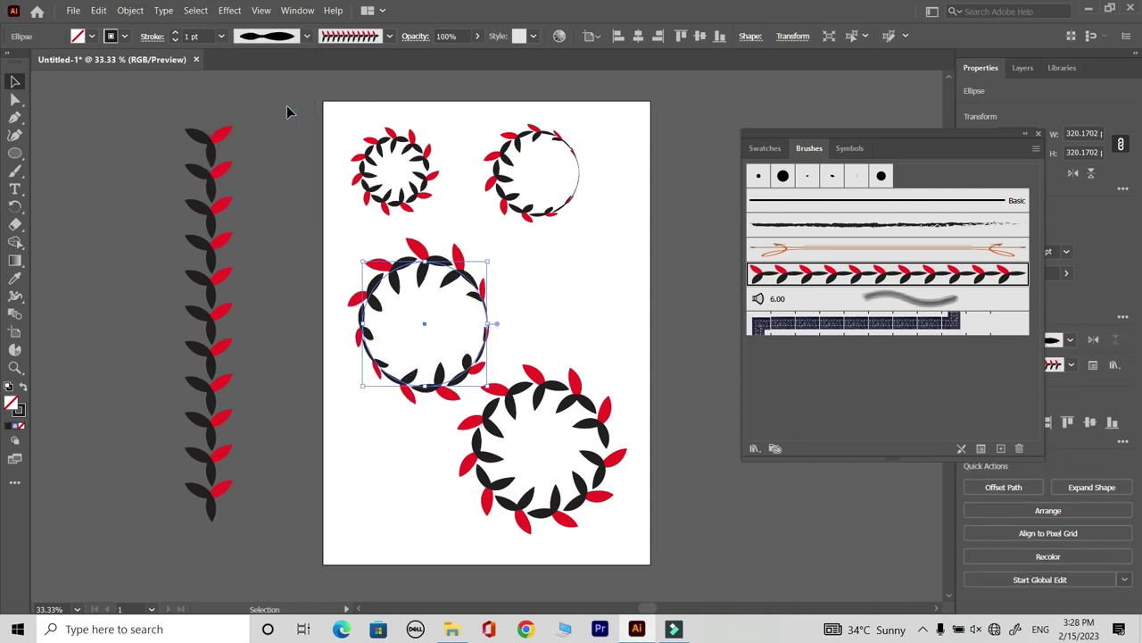
pyautogui.click(306, 36)
pyautogui.click(275, 133)
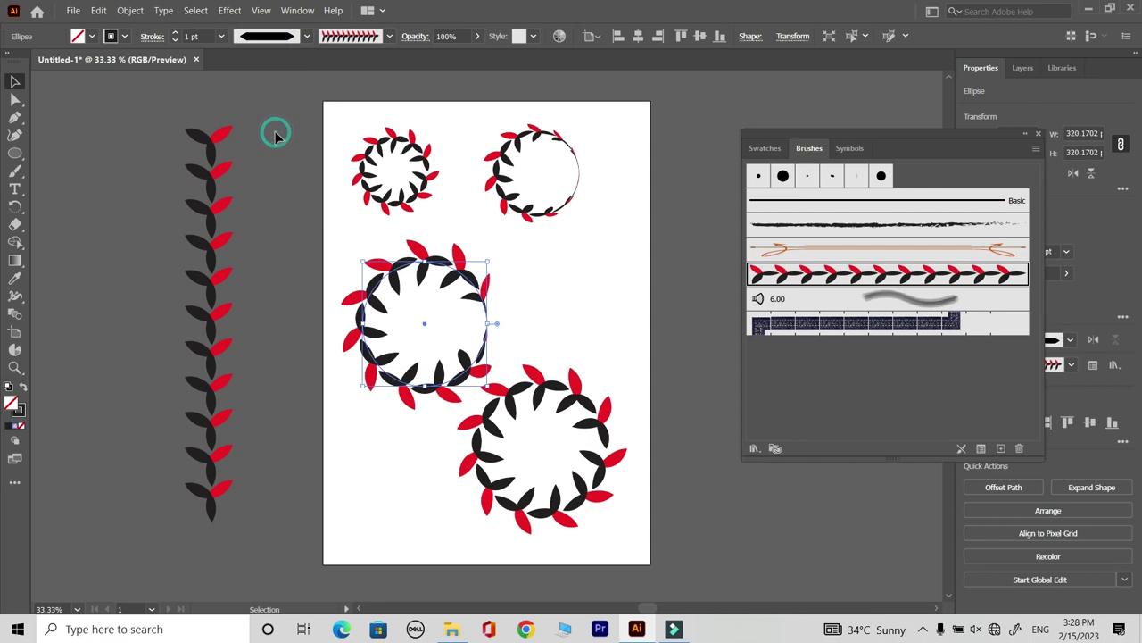
pyautogui.click(306, 36)
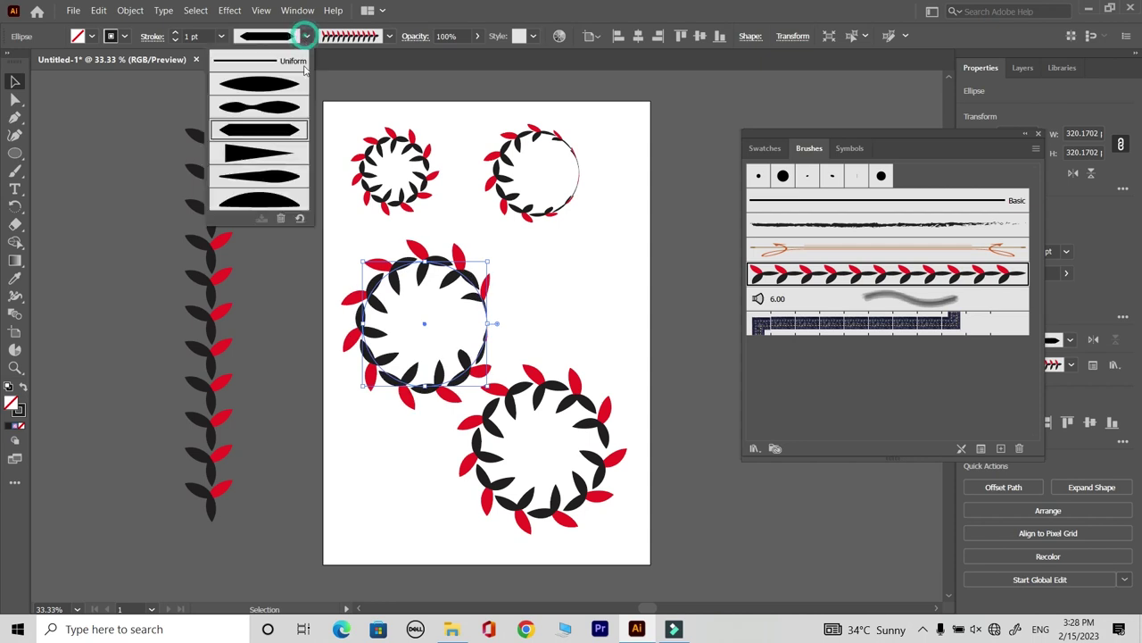
pyautogui.click(277, 159)
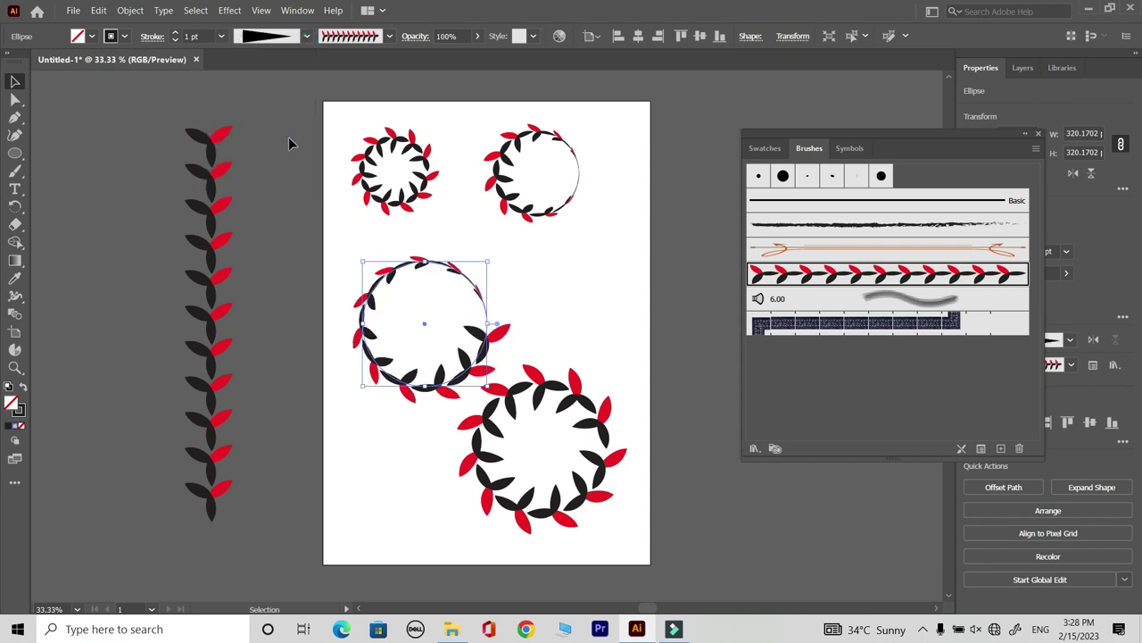
pyautogui.click(307, 36)
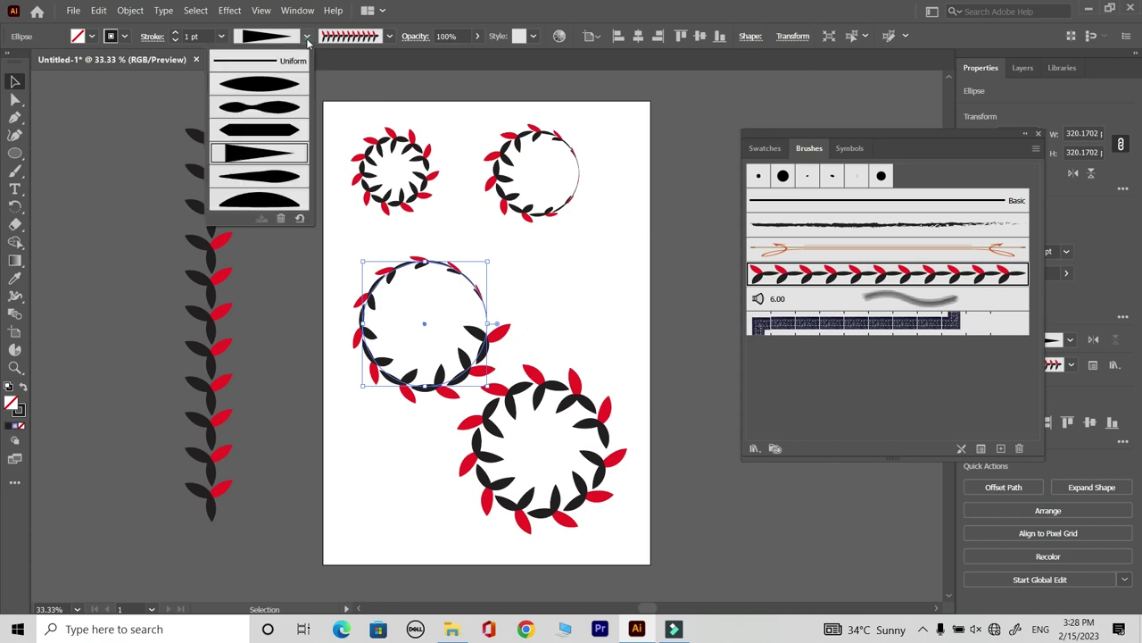
pyautogui.click(279, 173)
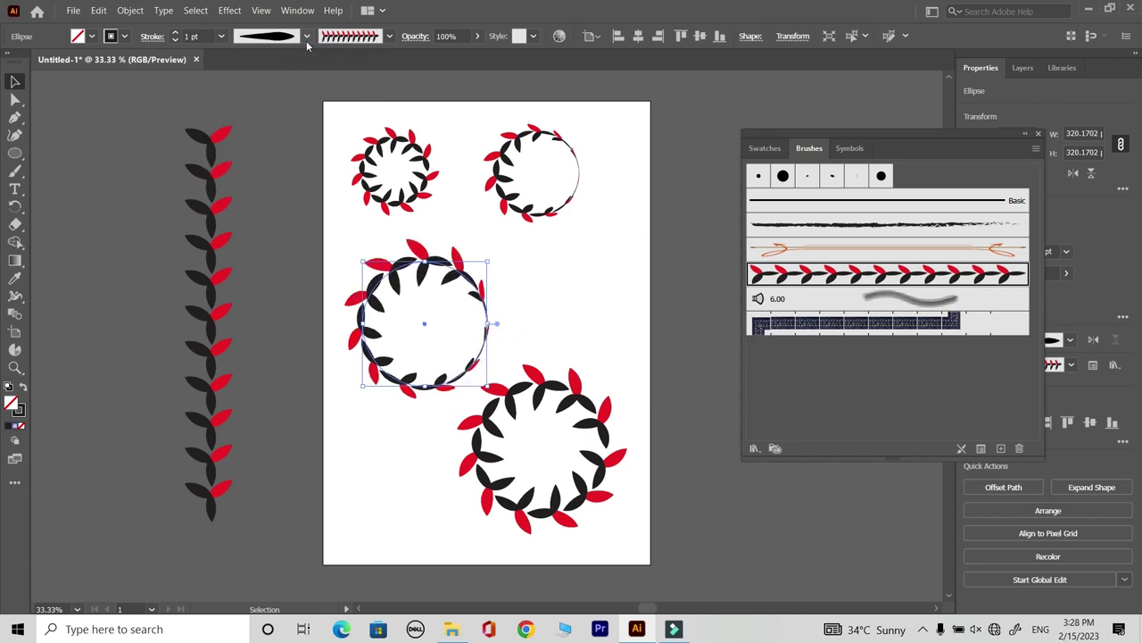
# - Compare the dome and pinched profiles, then settle on the flat tapered width profile
pyautogui.click(307, 36)
pyautogui.click(272, 205)
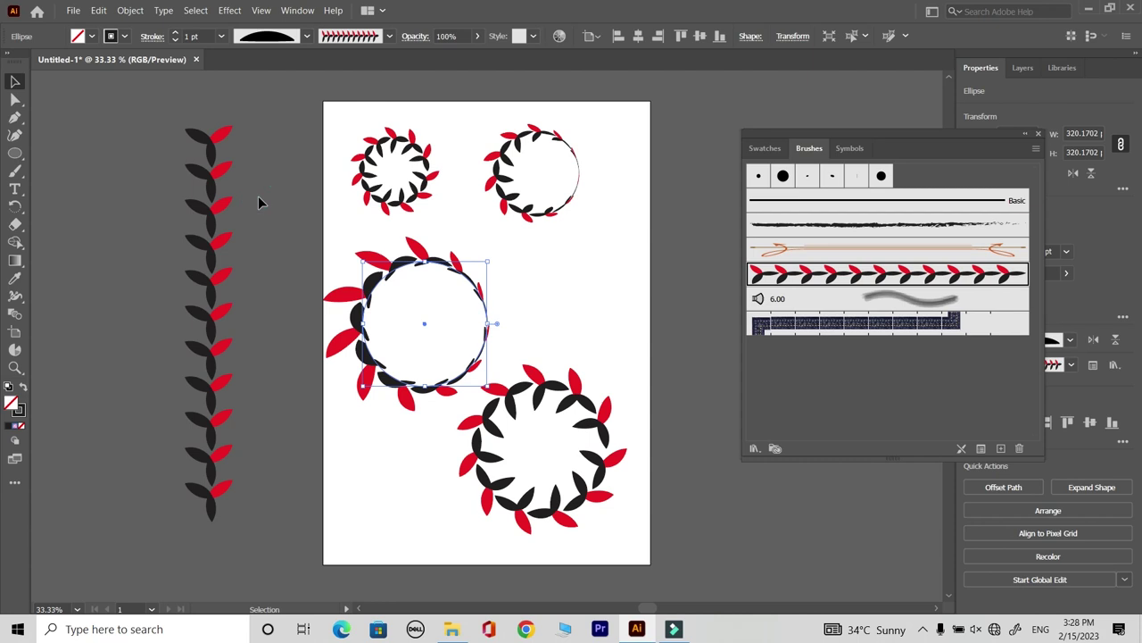
pyautogui.click(306, 35)
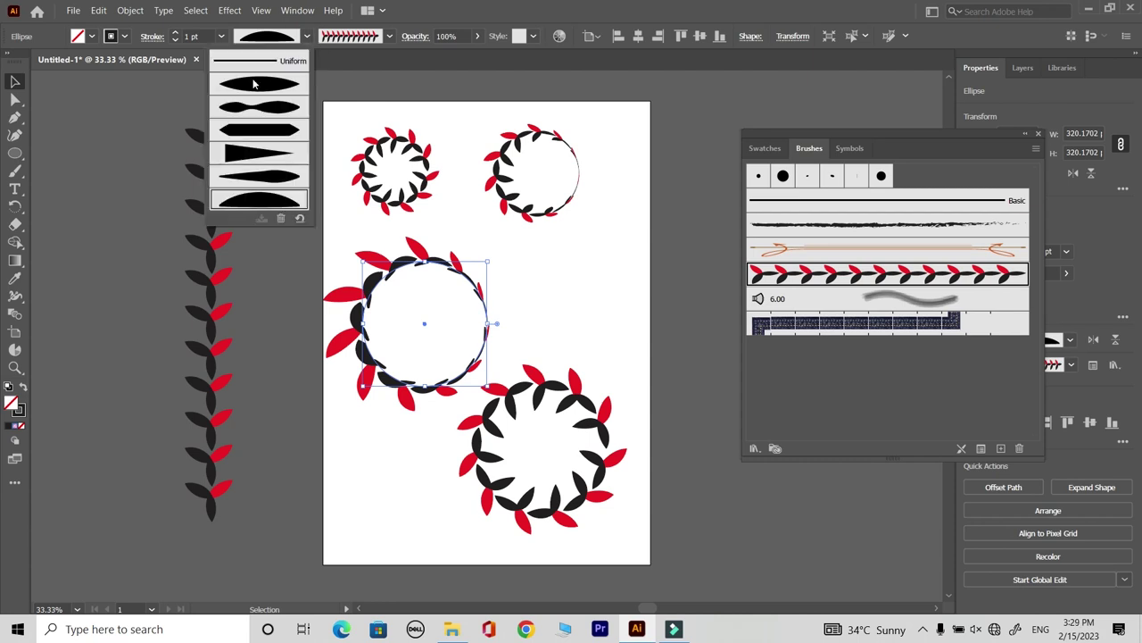
pyautogui.click(253, 107)
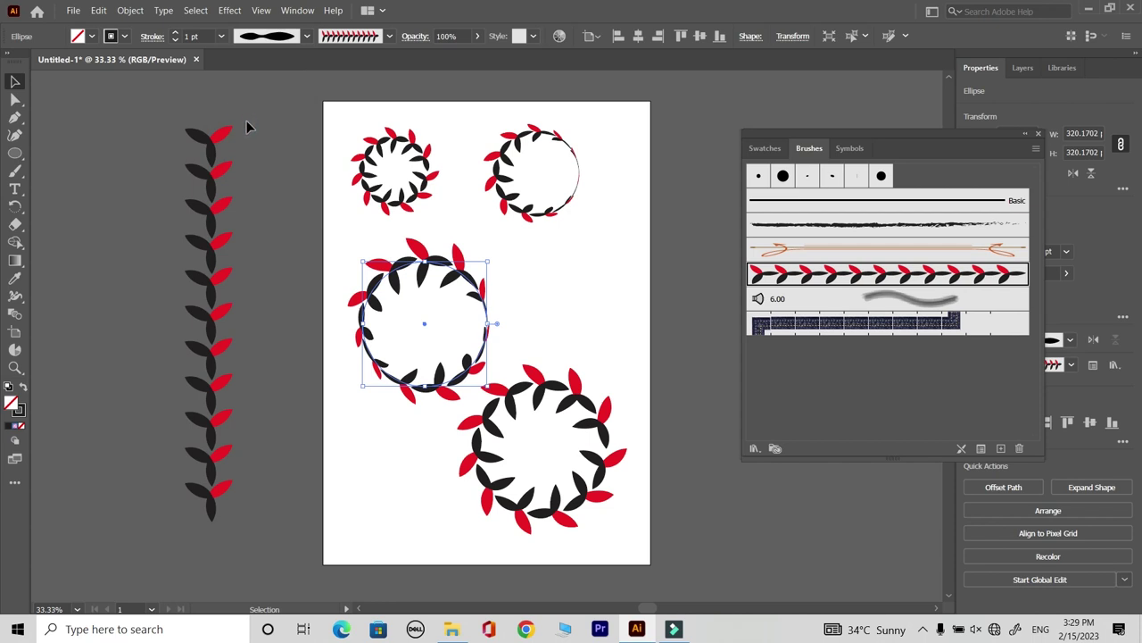
pyautogui.click(306, 36)
pyautogui.click(266, 131)
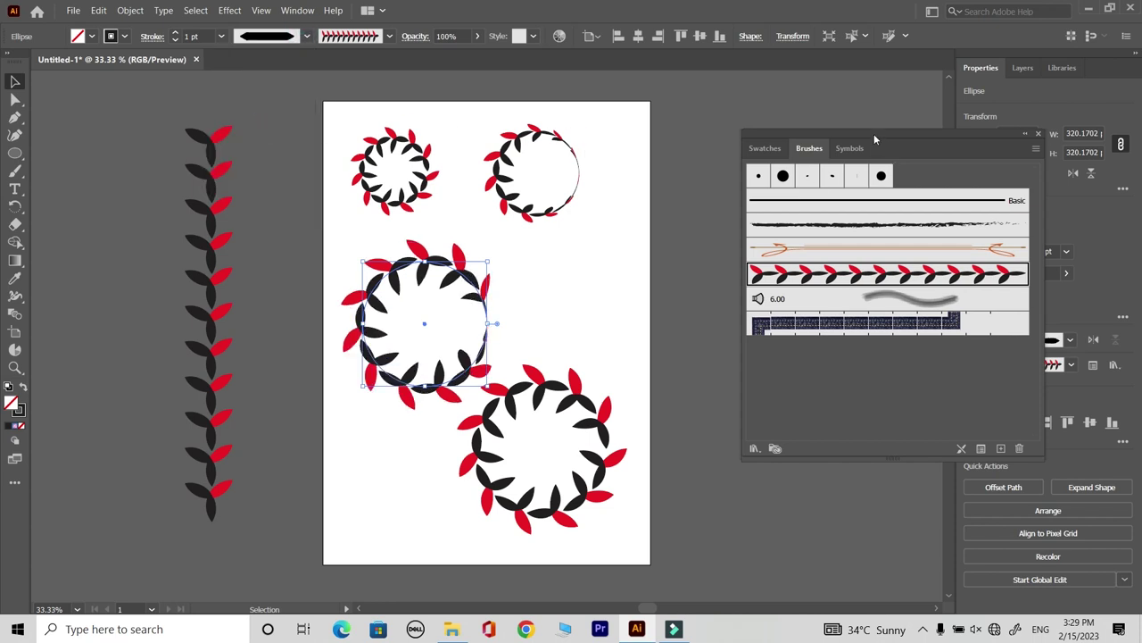
pyautogui.moveTo(874, 134); pyautogui.dragTo(800, 112)
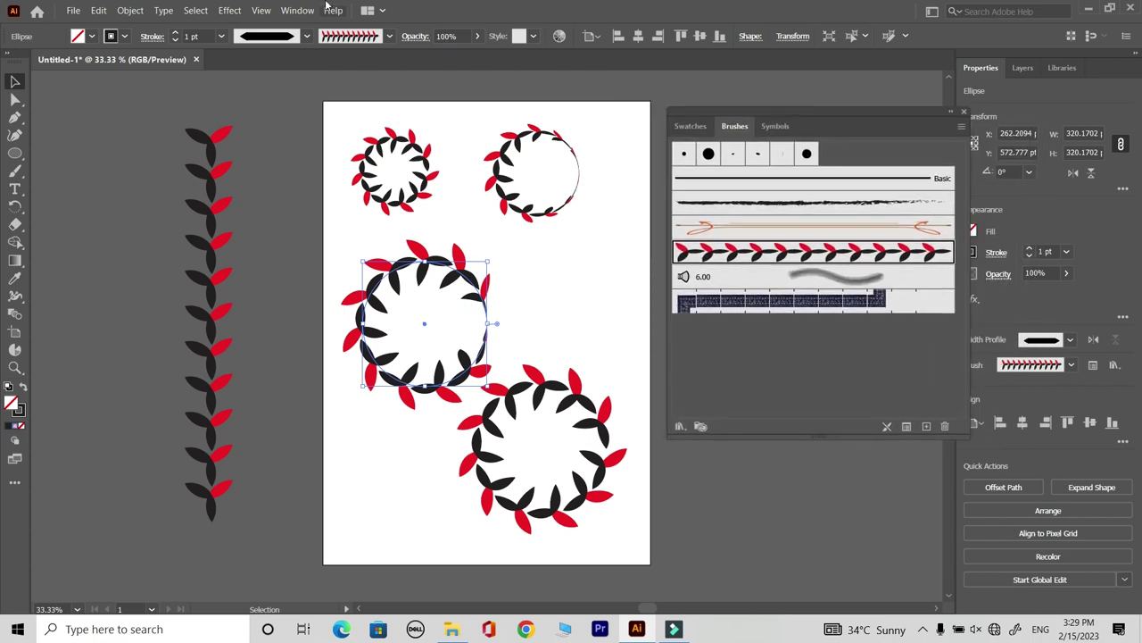
# - Raise the copied wreath's stroke weight to 3 pt and expand its appearance
pyautogui.click(176, 34)
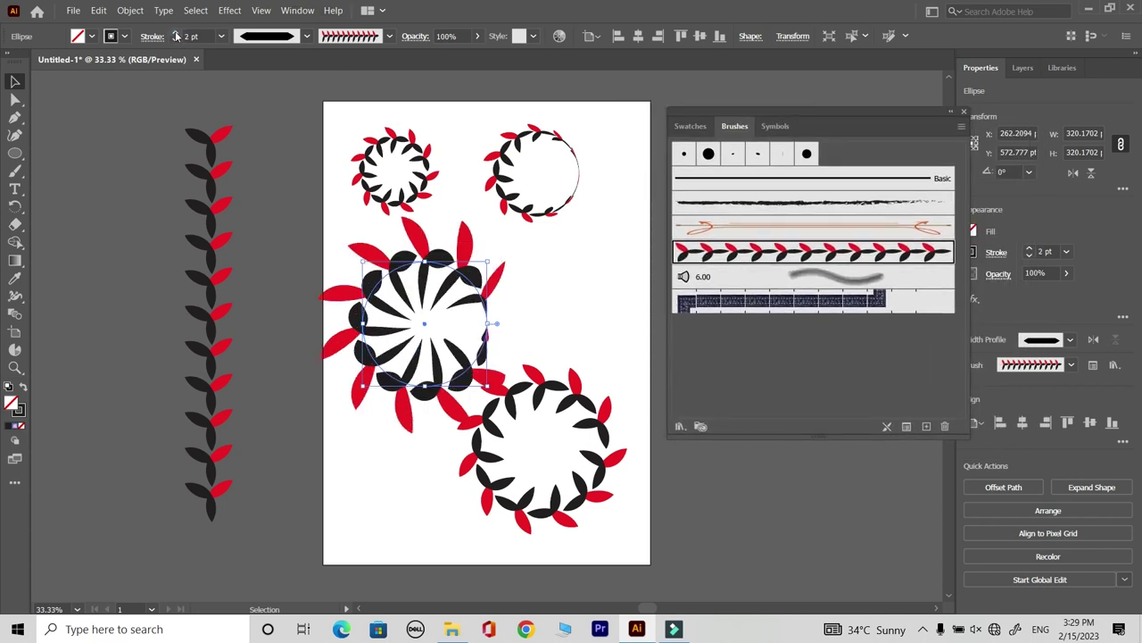
pyautogui.click(175, 34)
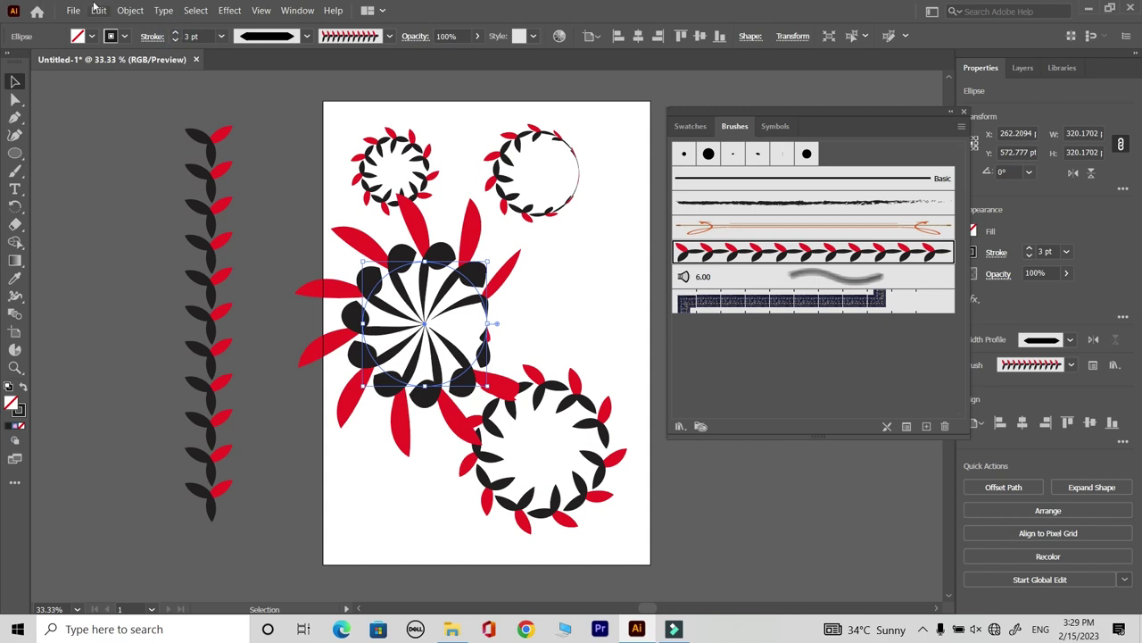
pyautogui.click(130, 10)
pyautogui.click(168, 178)
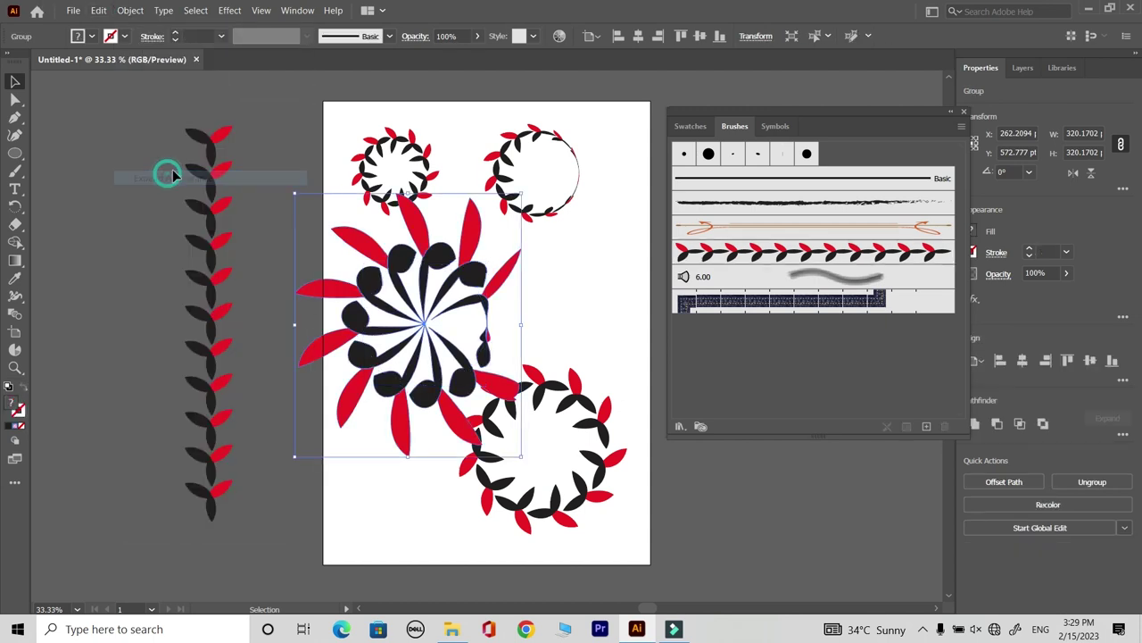
# - Shrink the expanded flower to about 60% and delete the bottom wreath
pyautogui.moveTo(523, 194); pyautogui.dragTo(477, 246)
pyautogui.click(426, 464)
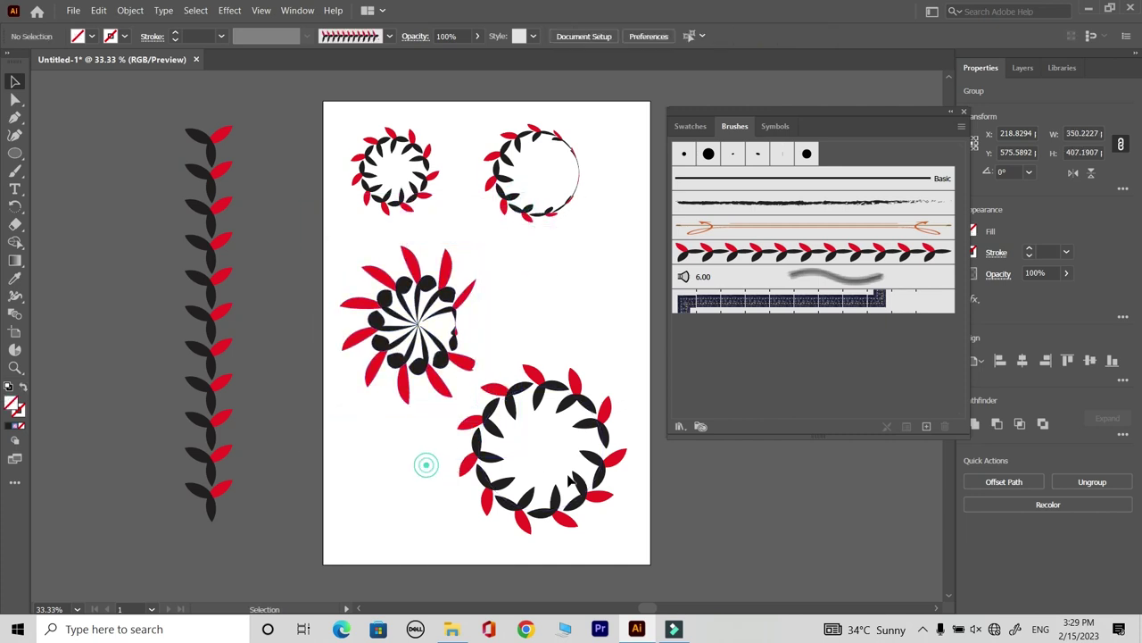
pyautogui.click(548, 387)
pyautogui.press('Delete')
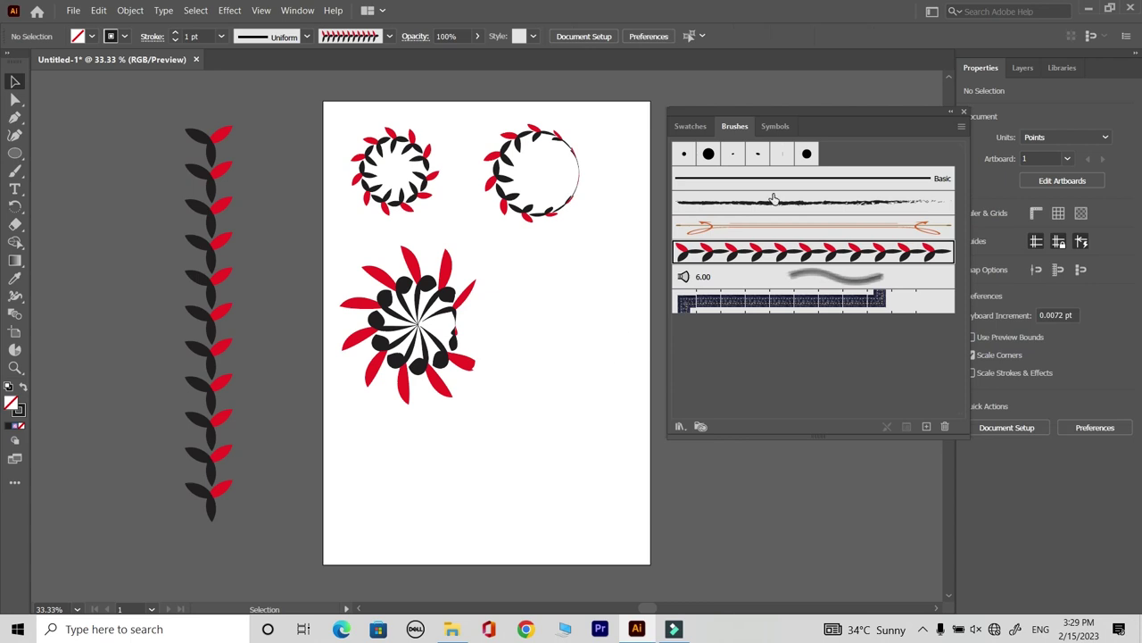
# - Reposition the top-left wreath and flower, and move the vine onto the artboard's right side
pyautogui.click(963, 114)
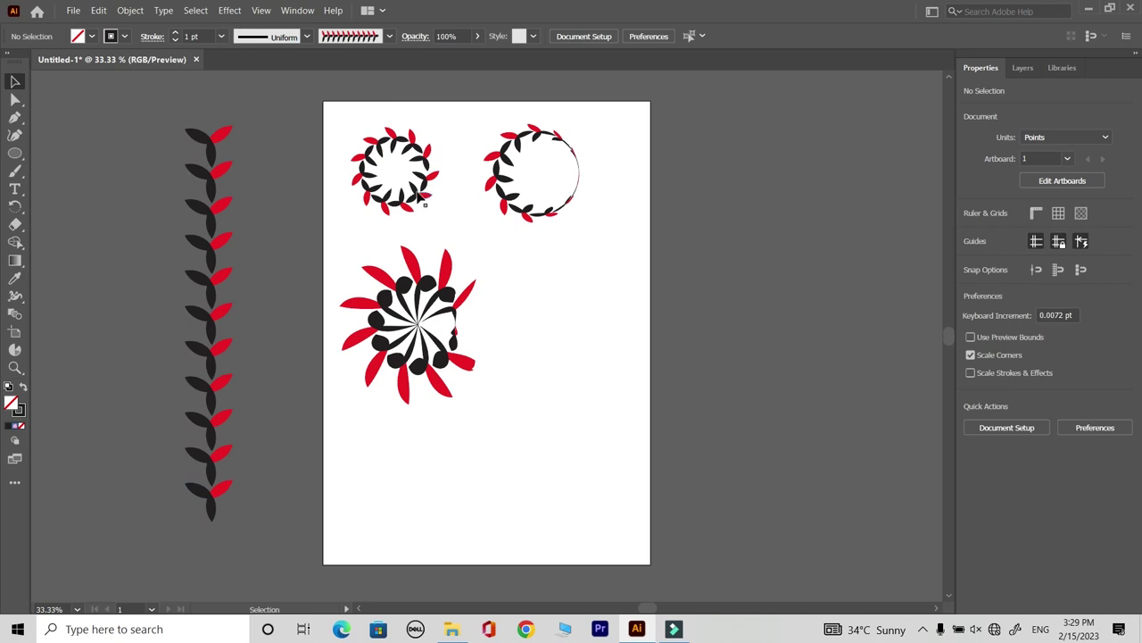
pyautogui.moveTo(425, 204); pyautogui.dragTo(442, 205)
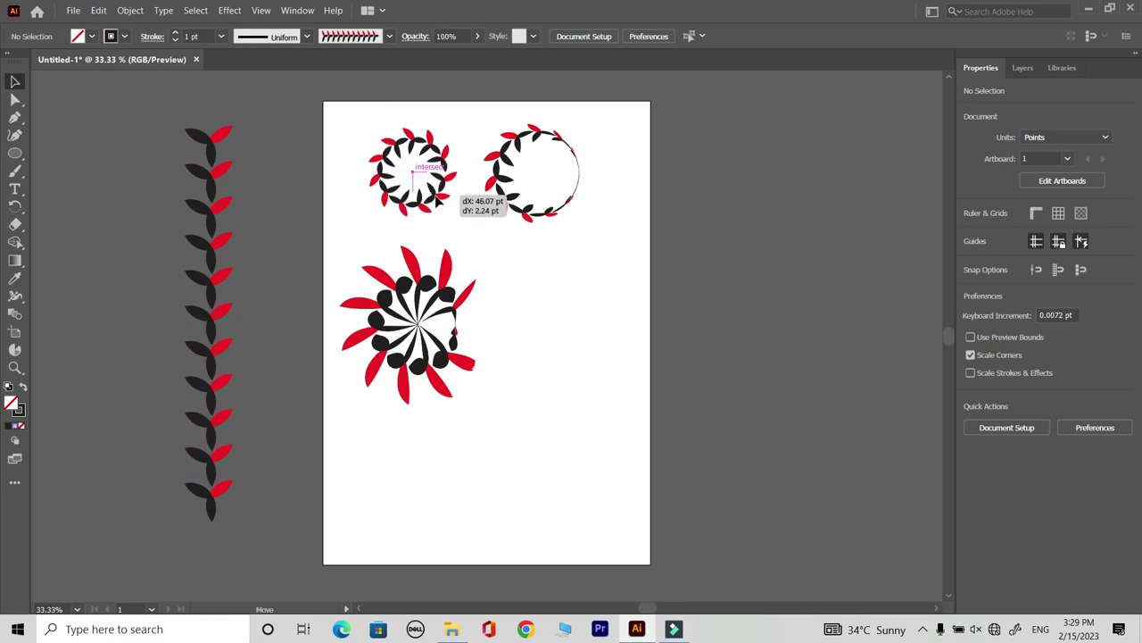
pyautogui.moveTo(444, 309); pyautogui.dragTo(502, 298)
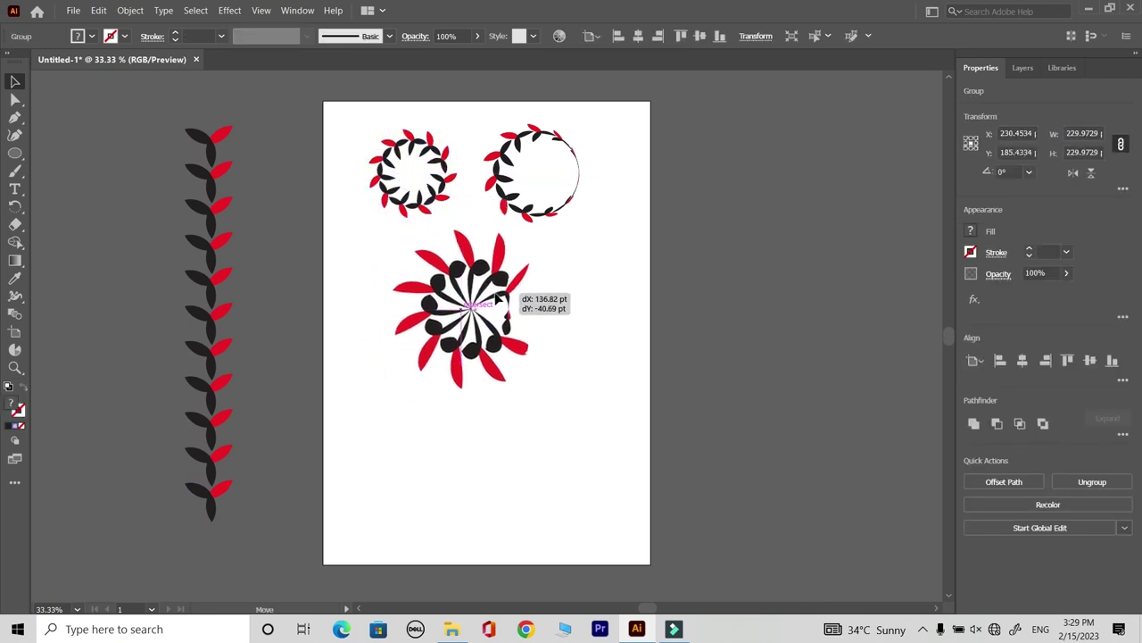
pyautogui.moveTo(233, 390); pyautogui.dragTo(639, 391)
# - Shift the wreaths and flower together left and down, then deselect everything
pyautogui.moveTo(334, 143); pyautogui.dragTo(548, 348)
pyautogui.moveTo(491, 248); pyautogui.dragTo(463, 358)
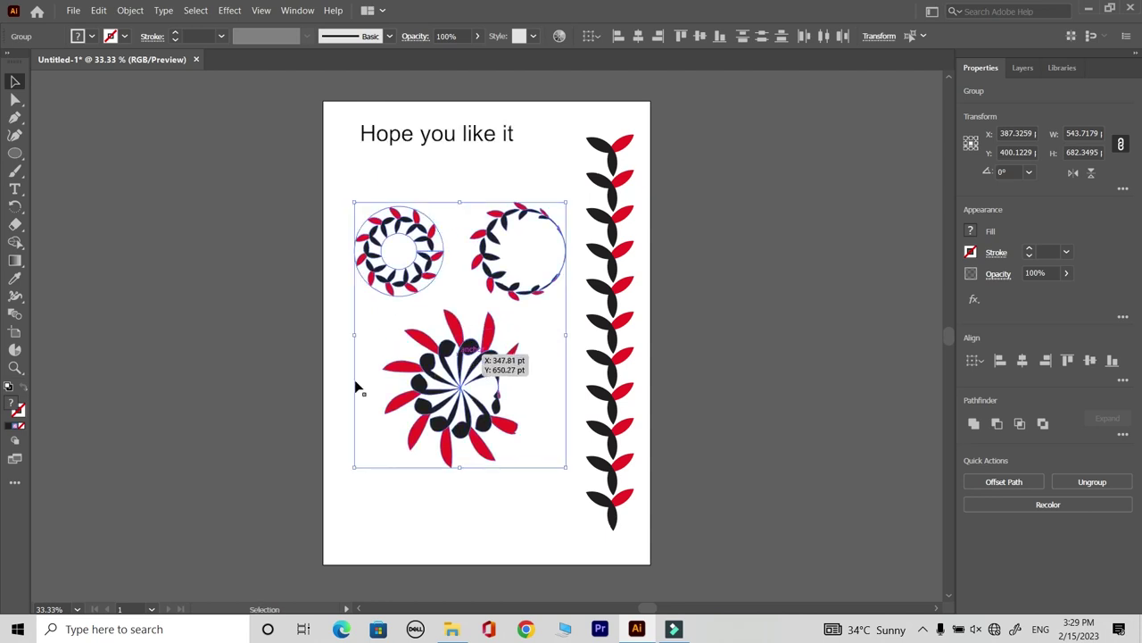
pyautogui.click(144, 386)
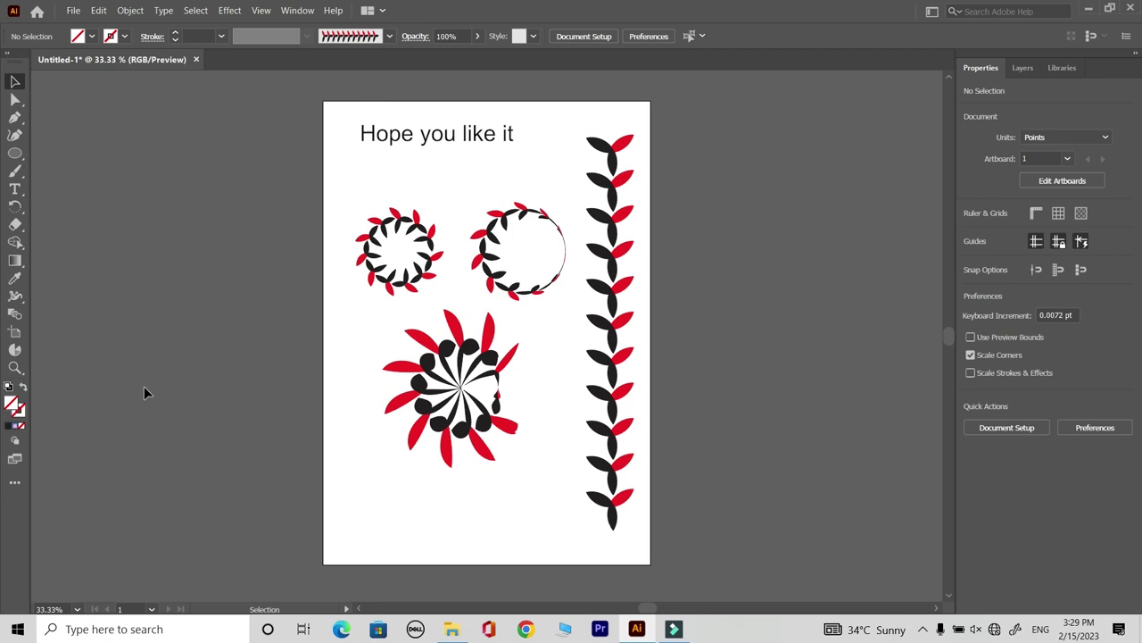